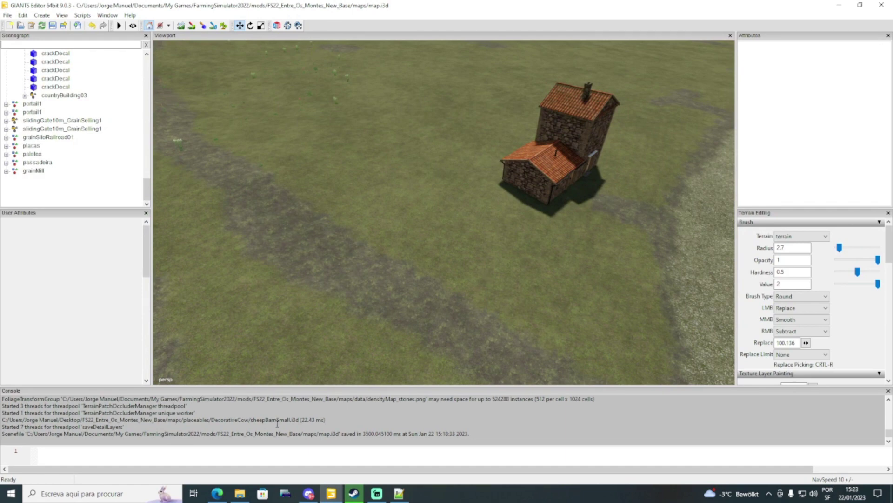
{"action": "right_click_drag", "start_coordinate": [540, 302], "coordinate": [367, 214]}
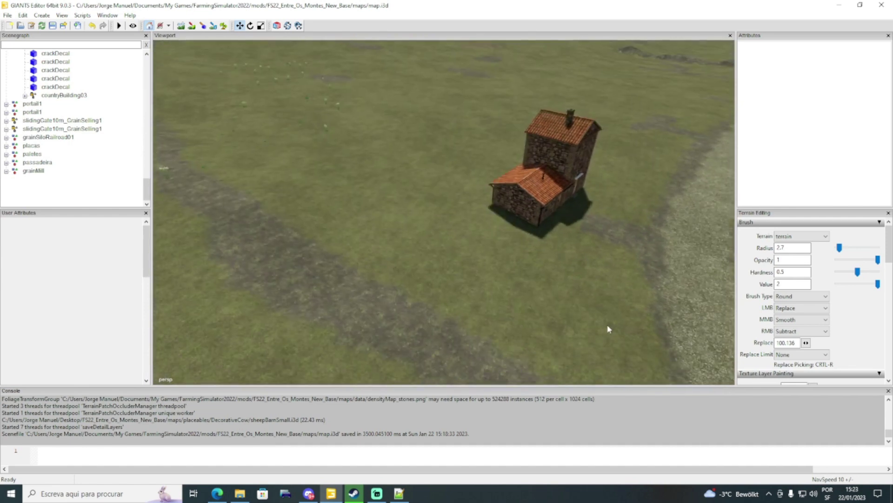
{"action": "right_click_drag", "start_coordinate": [488, 318], "coordinate": [479, 319]}
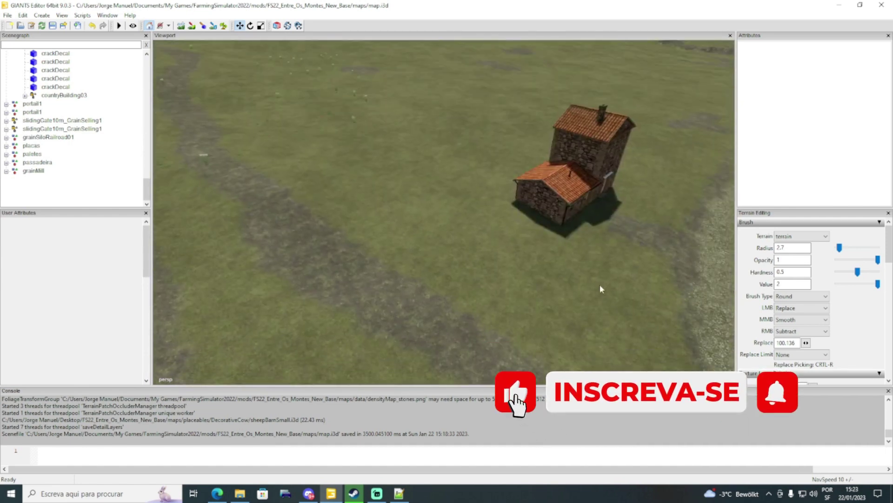
{"action": "right_click_drag", "start_coordinate": [600, 288], "coordinate": [465, 326]}
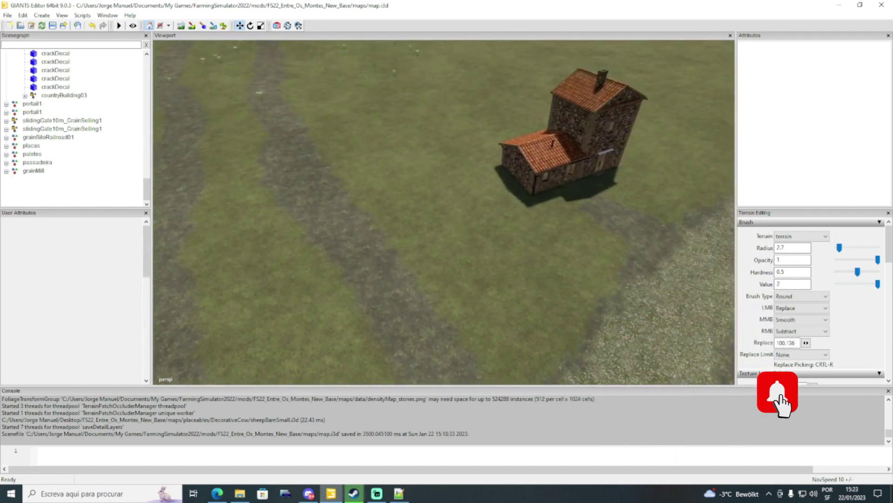
In File Explorer, open the DecorativeCow folder inside the map's placeables folder.
{"action": "left_click", "coordinate": [239, 500]}
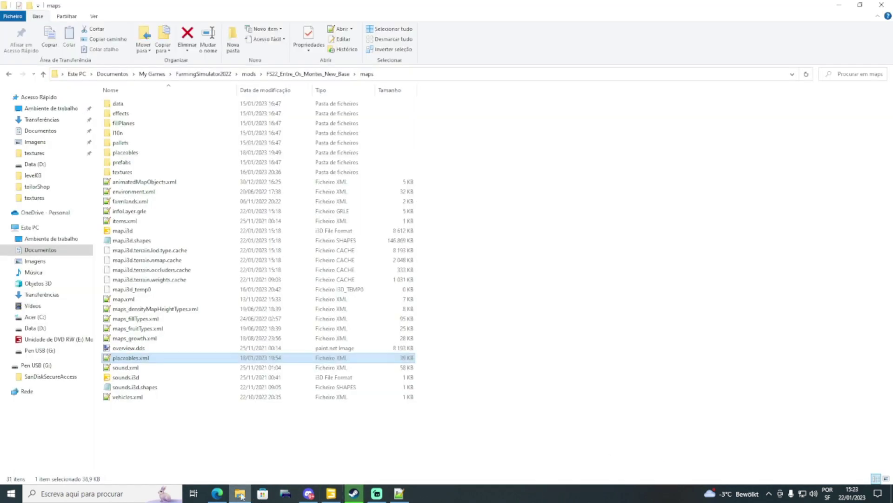
{"action": "double_click", "coordinate": [124, 152]}
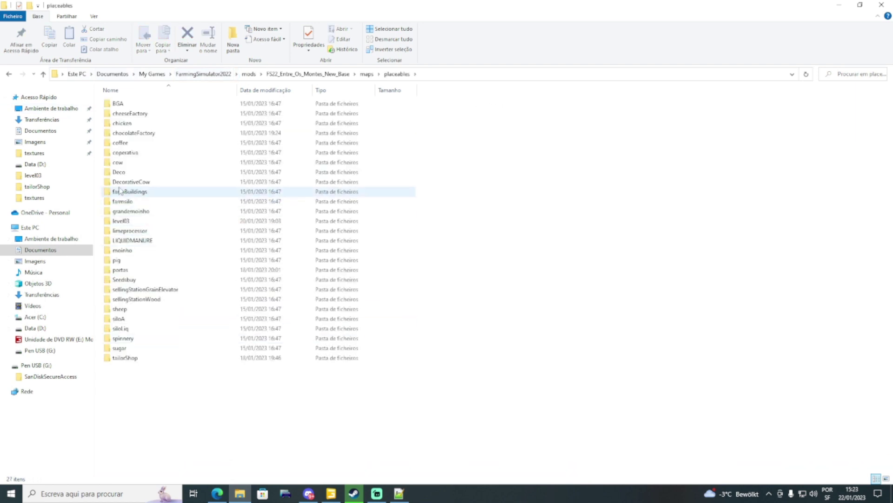
{"action": "left_click", "coordinate": [147, 182]}
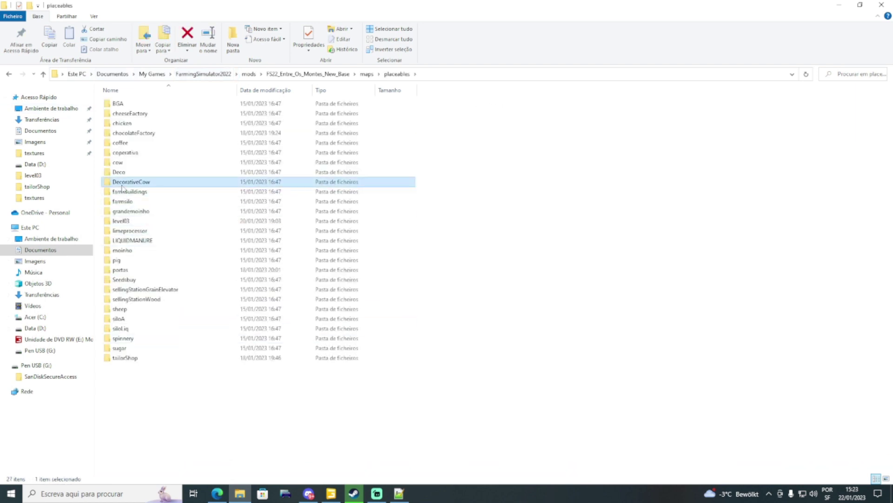
{"action": "double_click", "coordinate": [153, 182]}
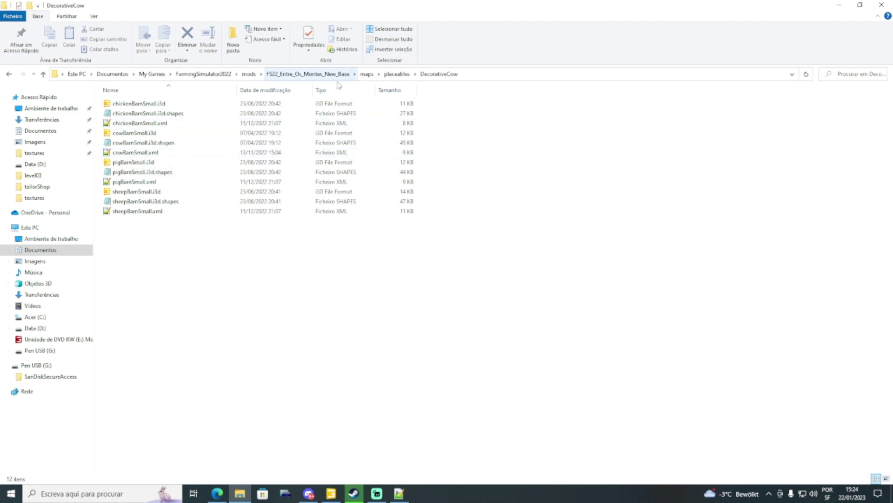
{"action": "left_click", "coordinate": [439, 74]}
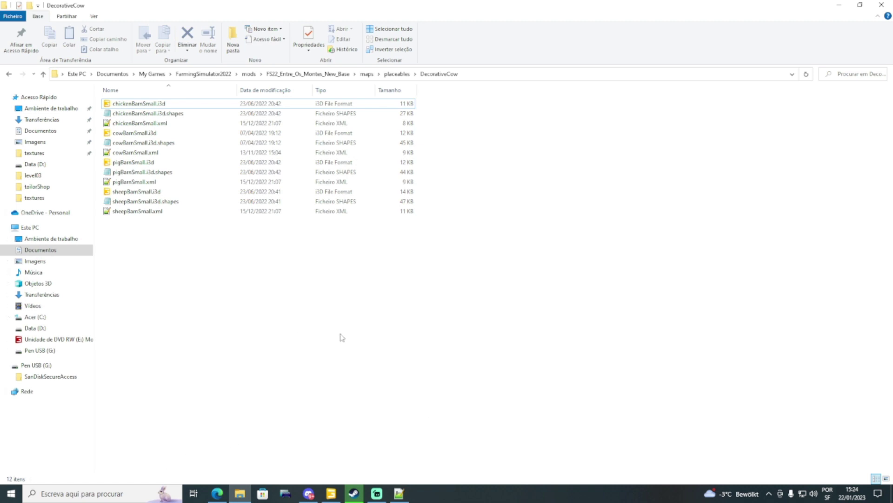
Import sheepBarnSmall.i3d from the DecorativeCow folder into the GIANTS Editor map and place it on the grass beside the stone building.
{"action": "left_click", "coordinate": [148, 195]}
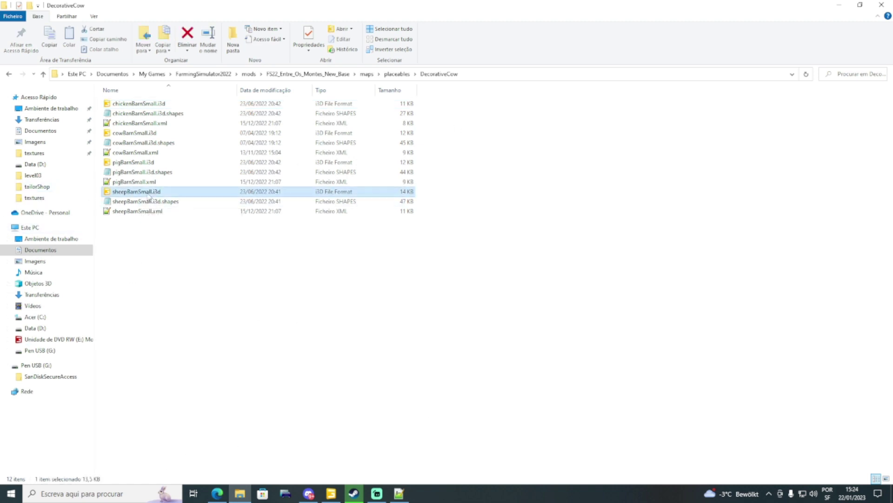
{"action": "left_click_drag", "start_coordinate": [148, 195], "coordinate": [87, 191]}
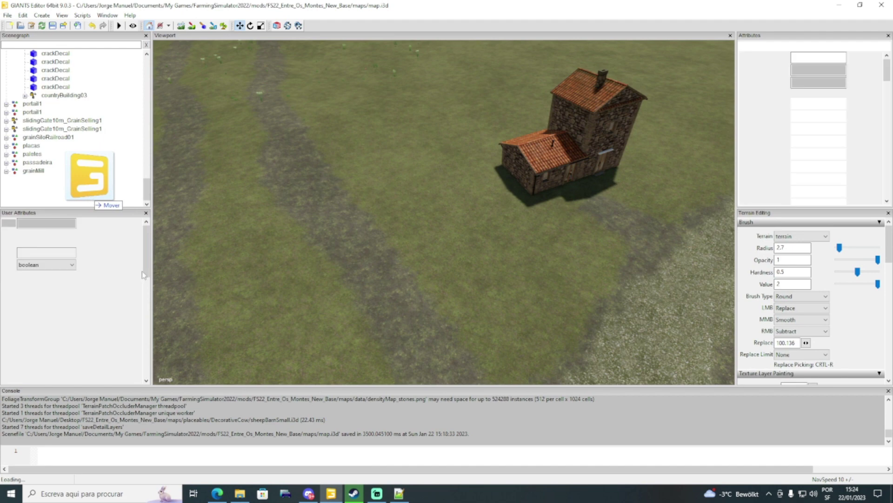
{"action": "scroll", "coordinate": [352, 199], "scroll_direction": "up", "scroll_amount": 3}
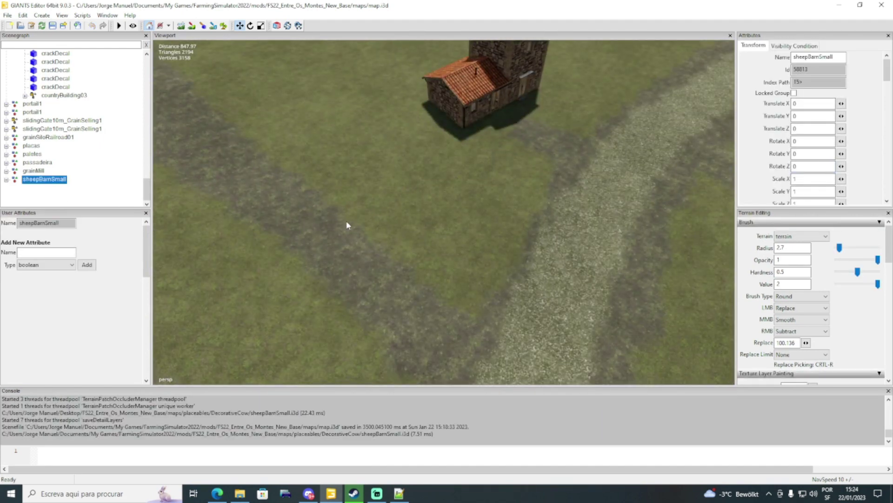
{"action": "key", "text": "ctrl+shift+m"}
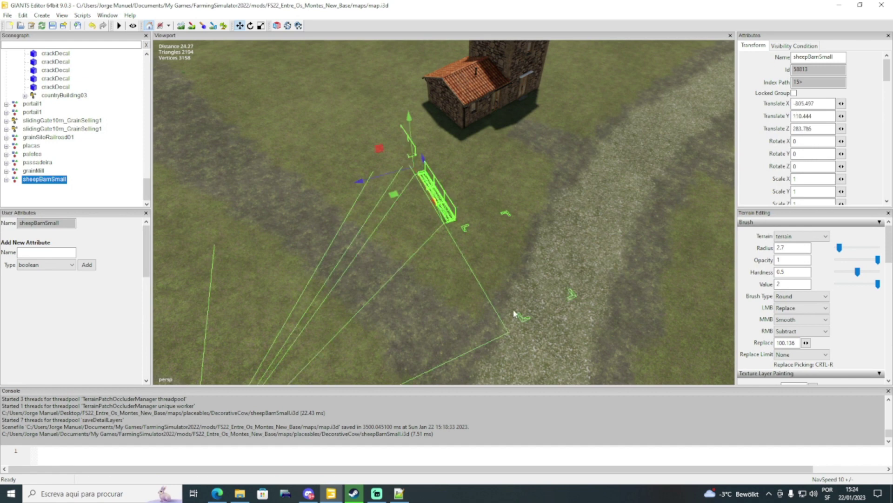
Reposition sheepBarnSmall to about X -814.2, Y 111.9, Z 284.4 and rotate it to about -1.5, 21.9, -9.0 degrees.
{"action": "right_click_drag", "start_coordinate": [515, 314], "coordinate": [466, 259]}
{"action": "key", "text": "e"}
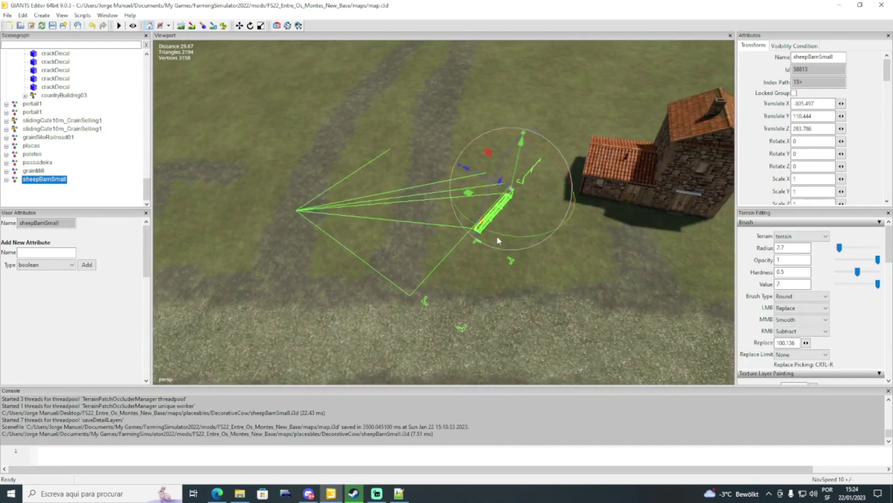
{"action": "left_click_drag", "start_coordinate": [500, 233], "coordinate": [537, 233]}
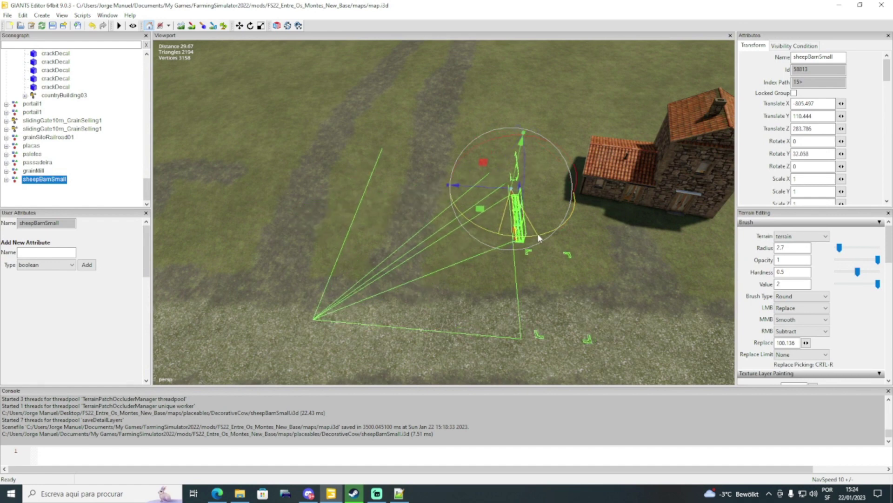
{"action": "right_click_drag", "start_coordinate": [537, 233], "coordinate": [406, 215]}
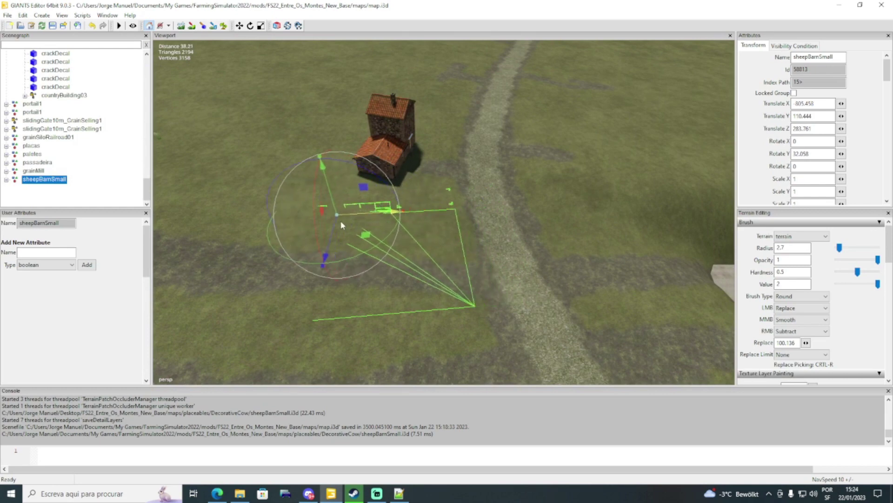
{"action": "left_click_drag", "start_coordinate": [343, 223], "coordinate": [526, 188]}
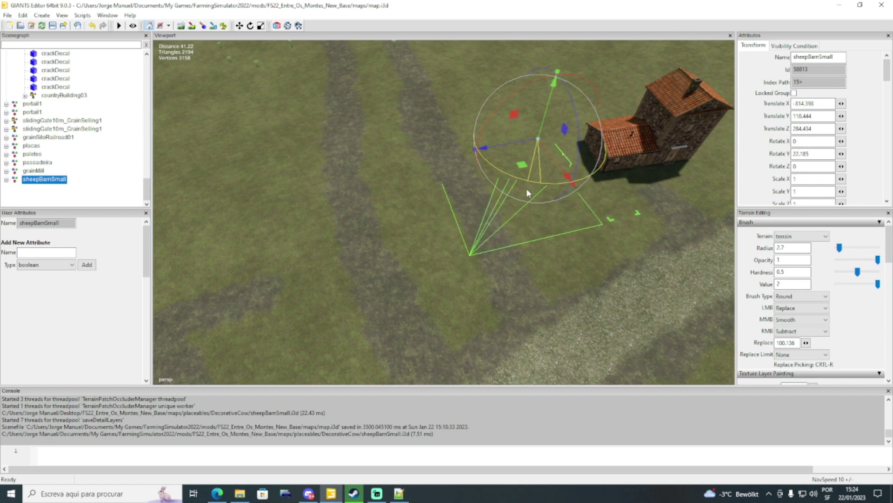
{"action": "middle_click_drag", "start_coordinate": [526, 188], "coordinate": [473, 157]}
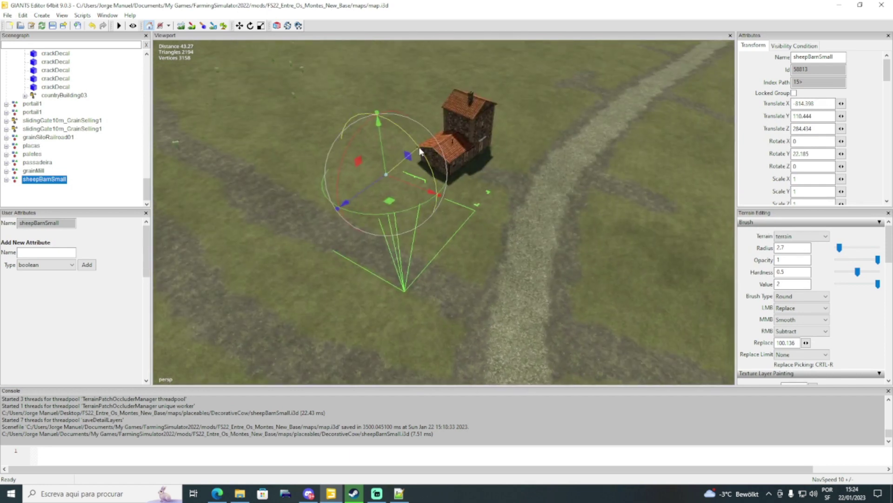
{"action": "left_click_drag", "start_coordinate": [420, 150], "coordinate": [409, 132]}
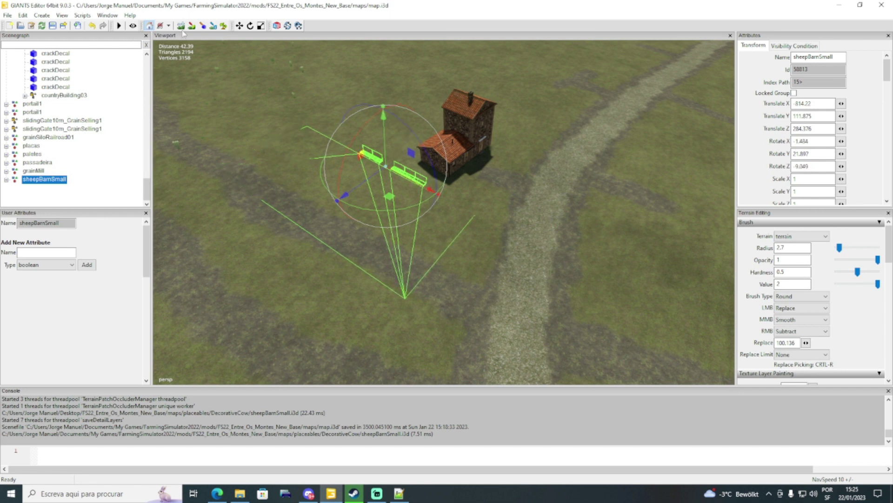
Sculpt the terrain around the outer corner of the sheep barn's green area outline with a brush radius of up to 5.7.
{"action": "left_click", "coordinate": [181, 26]}
{"action": "scroll", "coordinate": [291, 217], "scroll_direction": "up", "scroll_amount": 3}
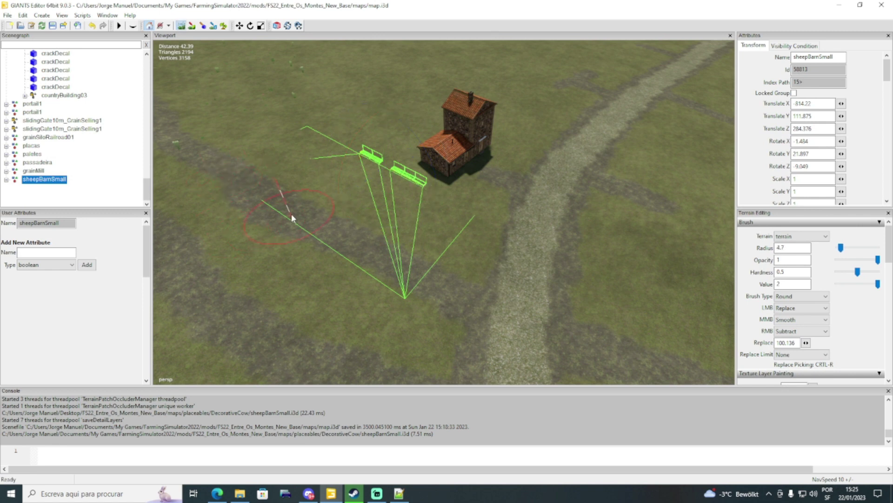
{"action": "mouse_move", "coordinate": [272, 188]}
{"action": "left_mouse_down"}
{"action": "mouse_move", "coordinate": [241, 153]}
{"action": "mouse_move", "coordinate": [311, 135]}
{"action": "left_mouse_up"}
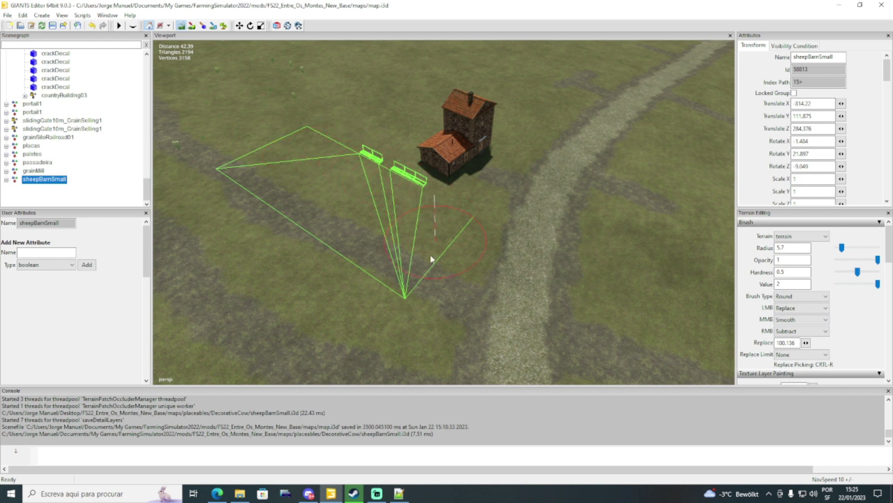
{"action": "key", "text": "Escape"}
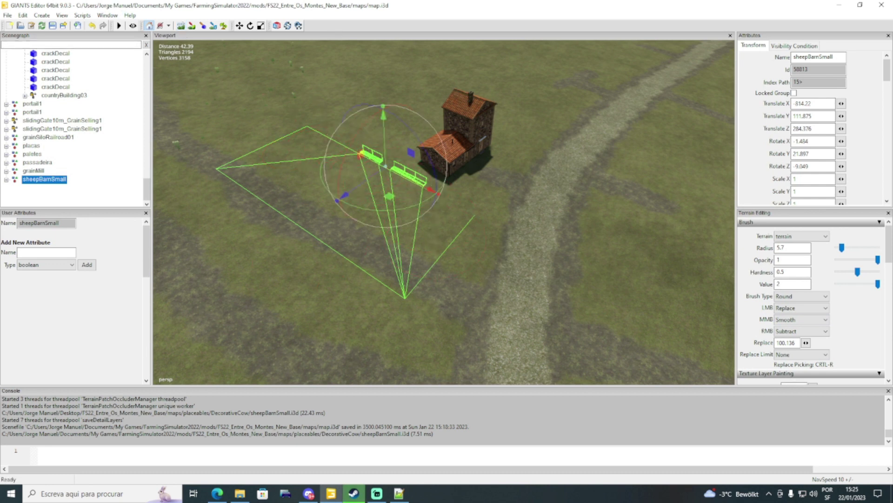
Locate placeables.xml in the maps folder of FS22_Entre_Os_Montes_New_Base and open it in Notepad++.
{"action": "left_click", "coordinate": [406, 496]}
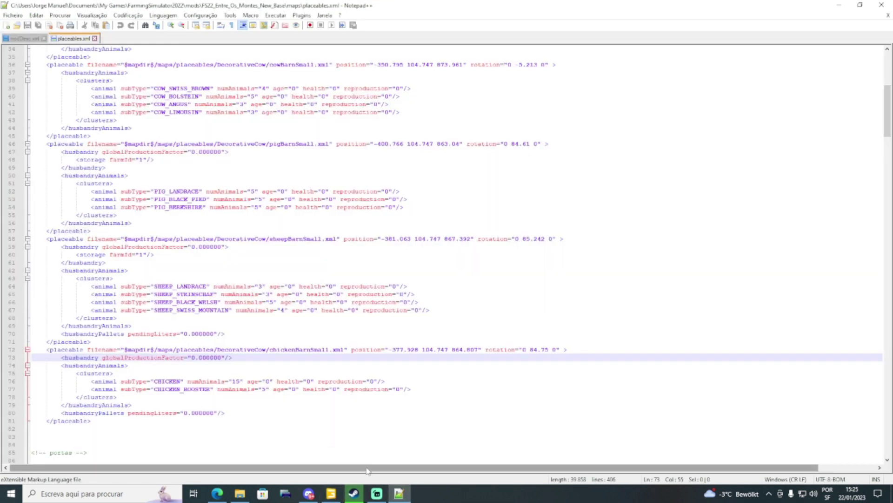
{"action": "left_click", "coordinate": [239, 493]}
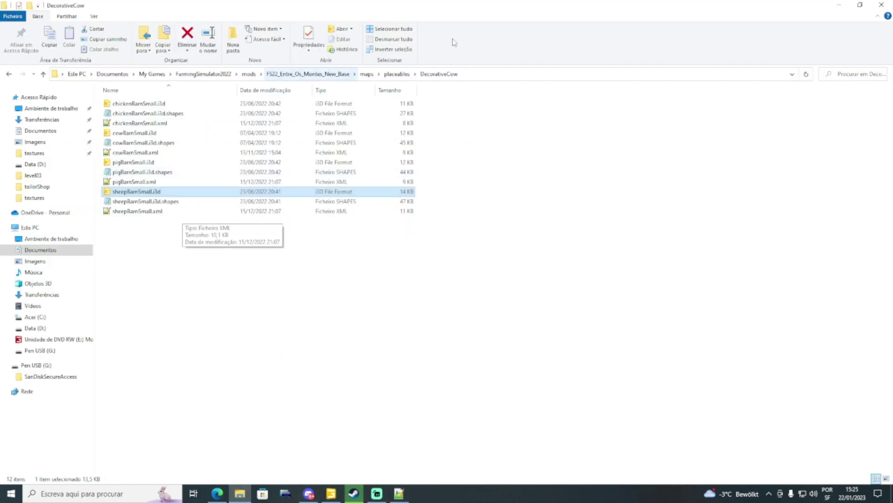
{"action": "left_click", "coordinate": [386, 76]}
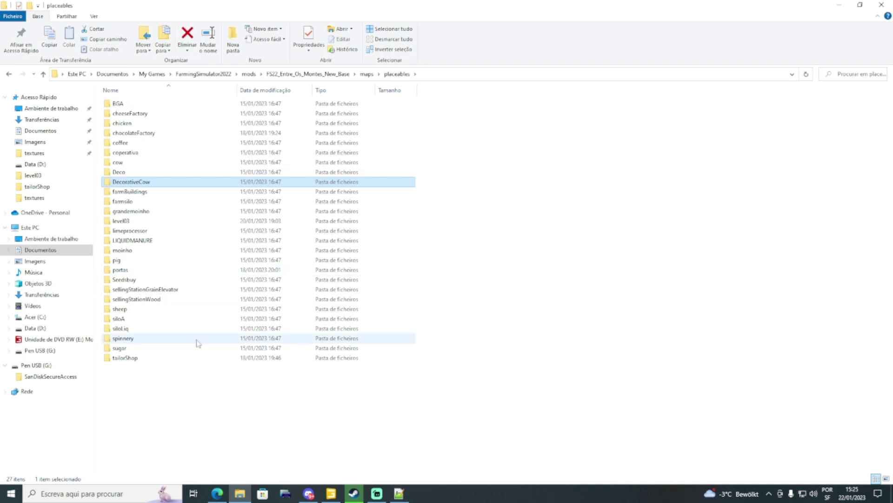
{"action": "left_click", "coordinate": [333, 74]}
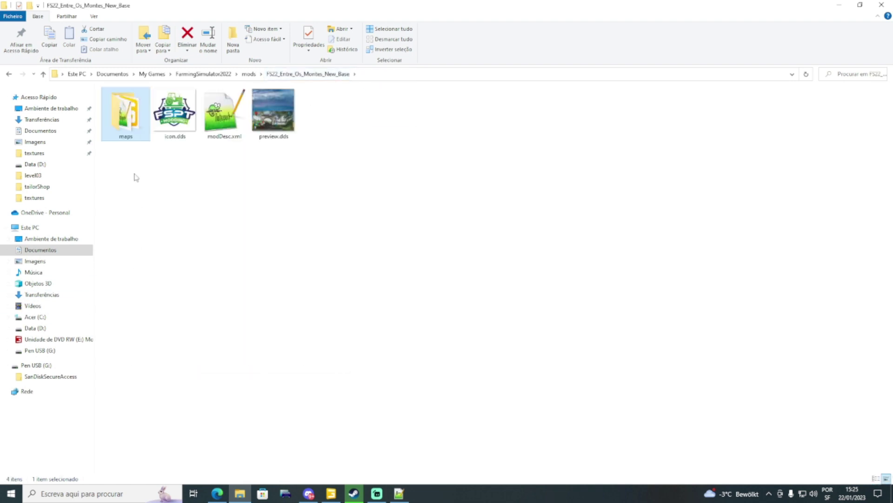
{"action": "double_click", "coordinate": [126, 121]}
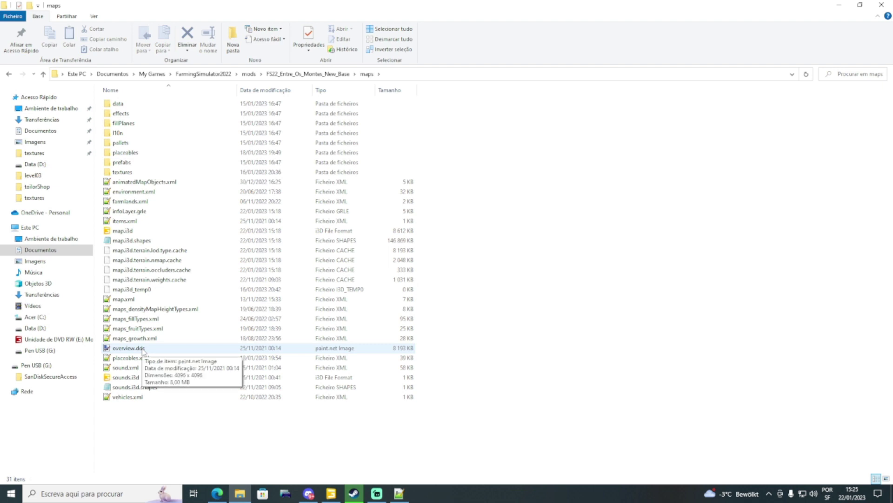
{"action": "double_click", "coordinate": [135, 358]}
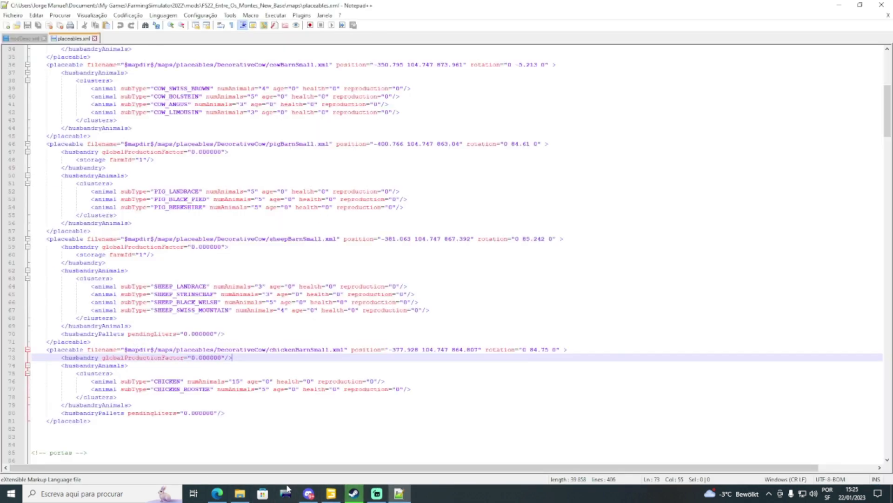
Open modDesc.xml from the FS22_Entre_Os_Montes_New_Base folder in Notepad++ and go to its animal store items.
{"action": "left_click", "coordinate": [240, 493]}
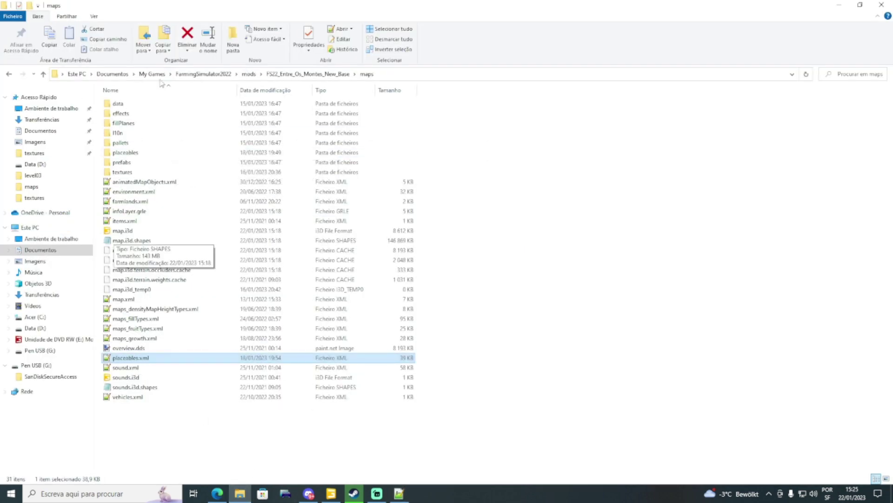
{"action": "left_click", "coordinate": [309, 74]}
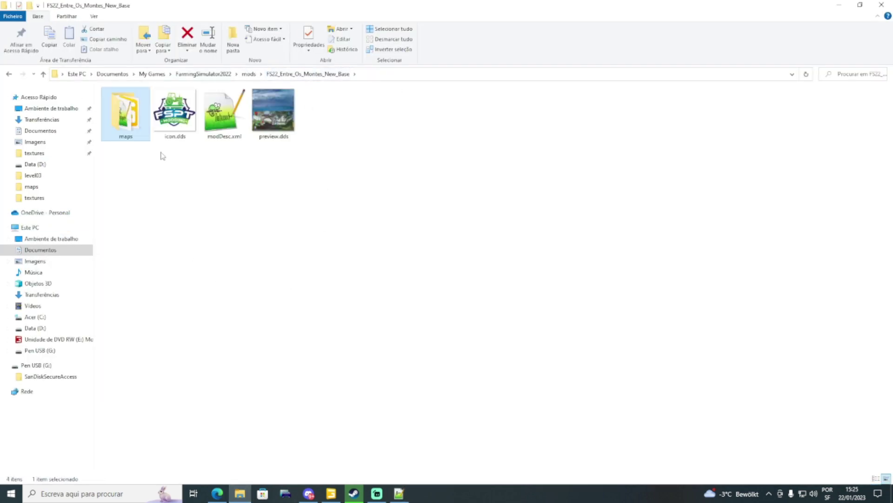
{"action": "double_click", "coordinate": [228, 122]}
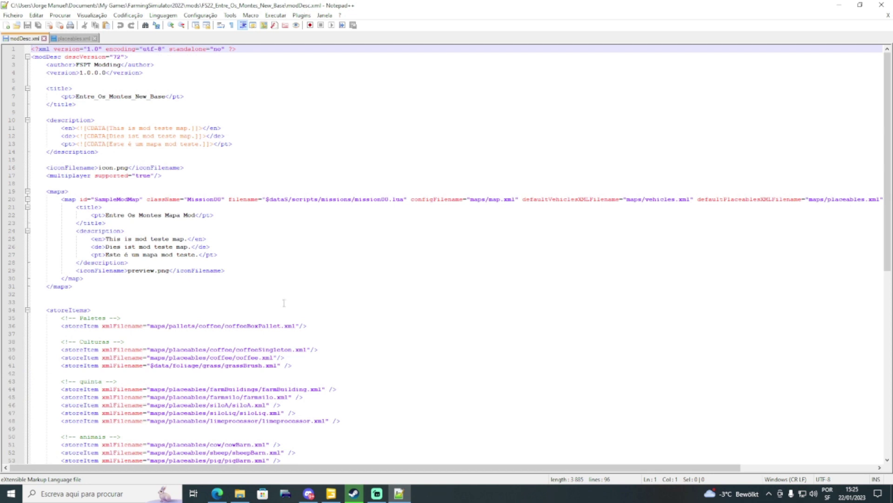
{"action": "scroll", "coordinate": [284, 303], "scroll_direction": "down", "scroll_amount": 10}
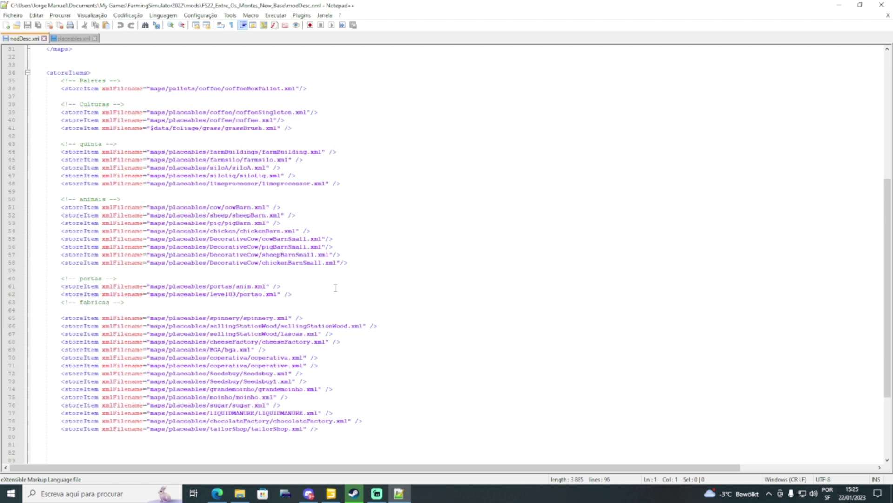
Examine the DecorativeCow storeItem entries for the cow, pig, sheep and chicken barns, and return to placeables.xml.
{"action": "left_click_drag", "start_coordinate": [361, 263], "coordinate": [57, 250]}
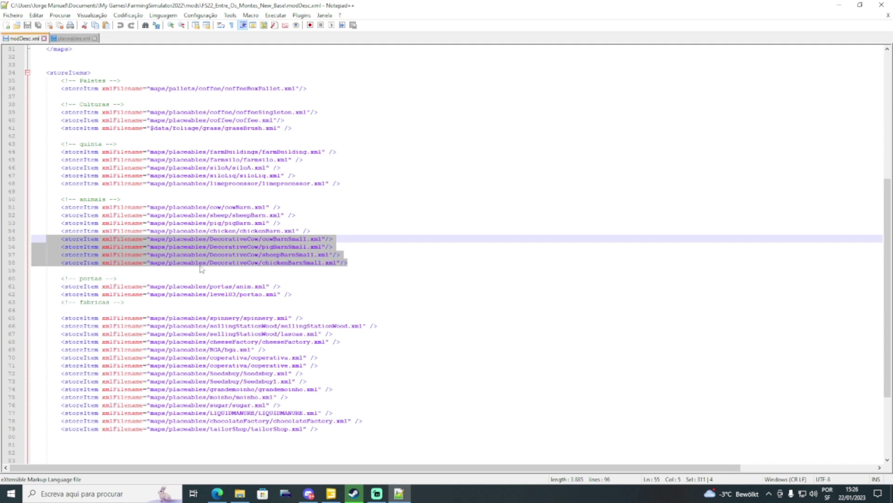
{"action": "left_click_drag", "start_coordinate": [356, 264], "coordinate": [236, 268]}
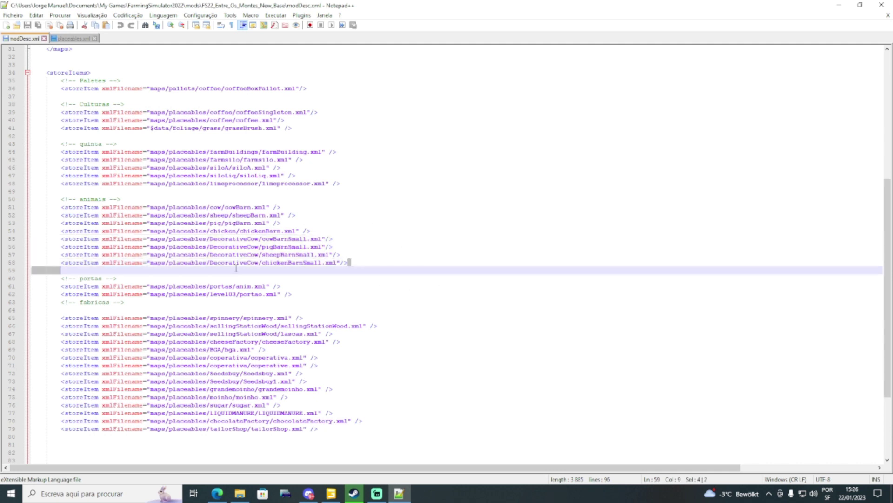
{"action": "left_click_drag", "start_coordinate": [57, 265], "coordinate": [176, 255]}
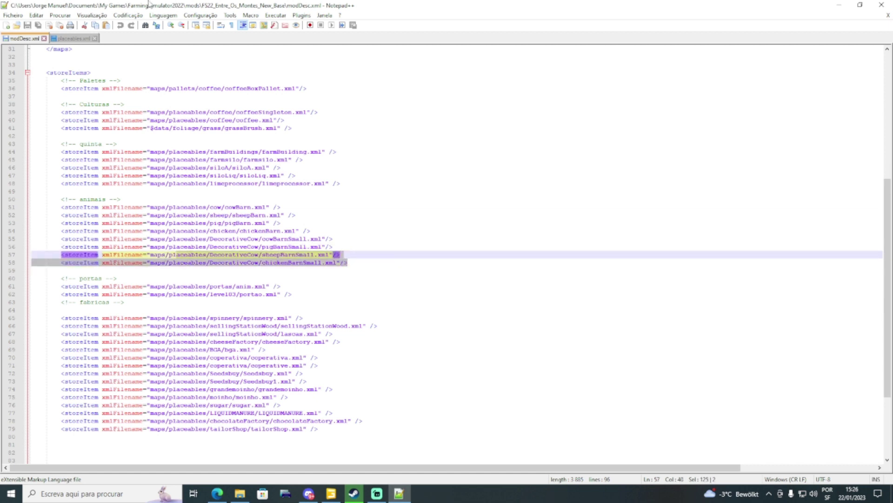
{"action": "left_click", "coordinate": [74, 39]}
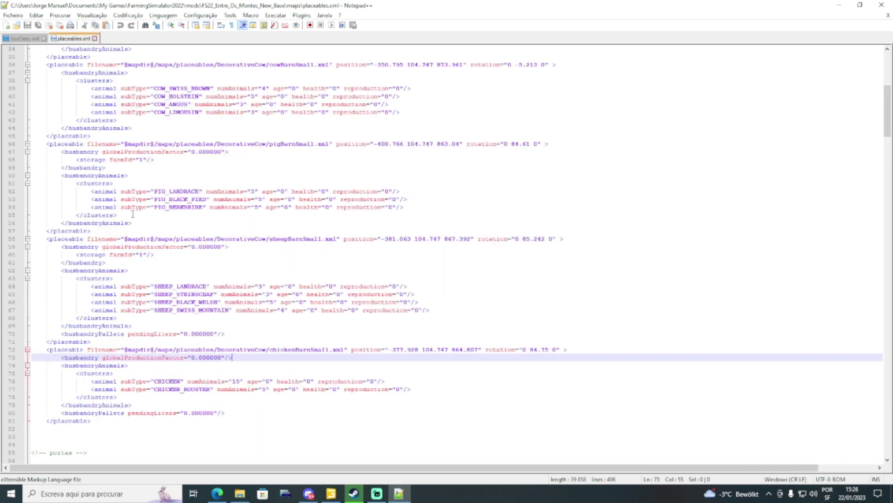
Duplicate the whole sheepBarnSmall placeable block in placeables.xml below the chickenBarnSmall block, before the portas section.
{"action": "scroll", "coordinate": [522, 123], "scroll_direction": "down", "scroll_amount": 2}
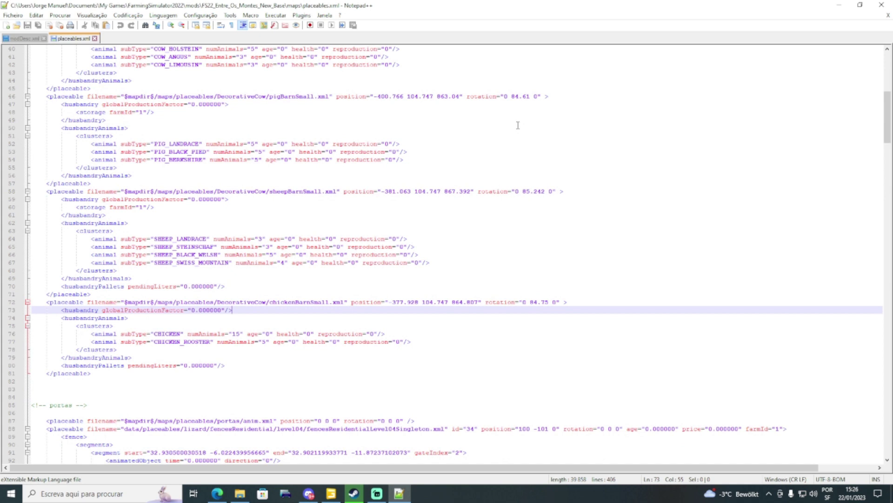
{"action": "scroll", "coordinate": [247, 344], "scroll_direction": "down", "scroll_amount": 2}
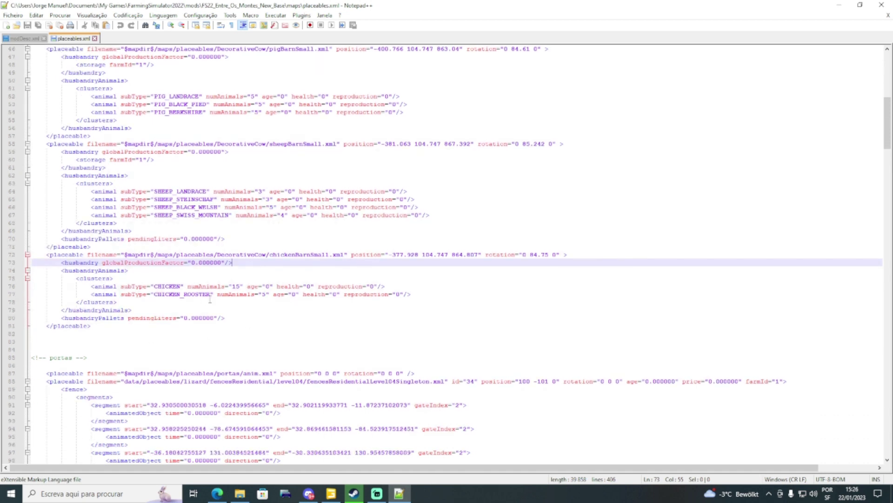
{"action": "scroll", "coordinate": [148, 309], "scroll_direction": "down", "scroll_amount": 1}
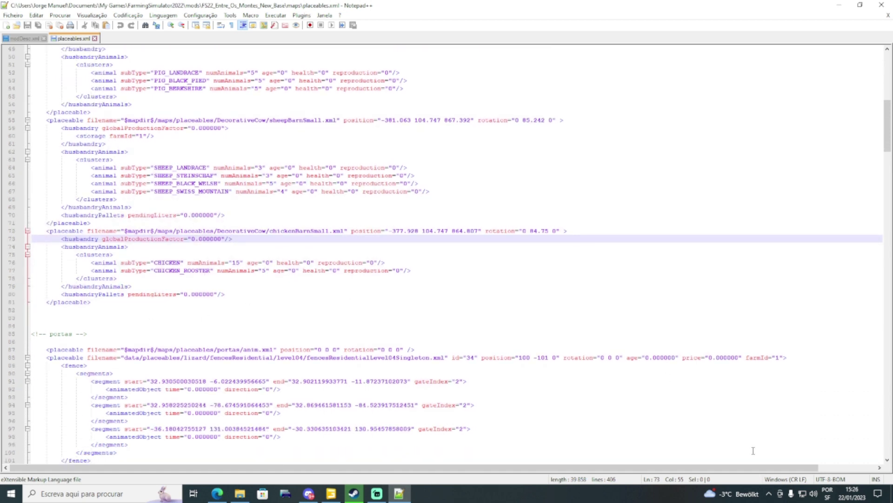
{"action": "scroll", "coordinate": [348, 270], "scroll_direction": "up", "scroll_amount": 1}
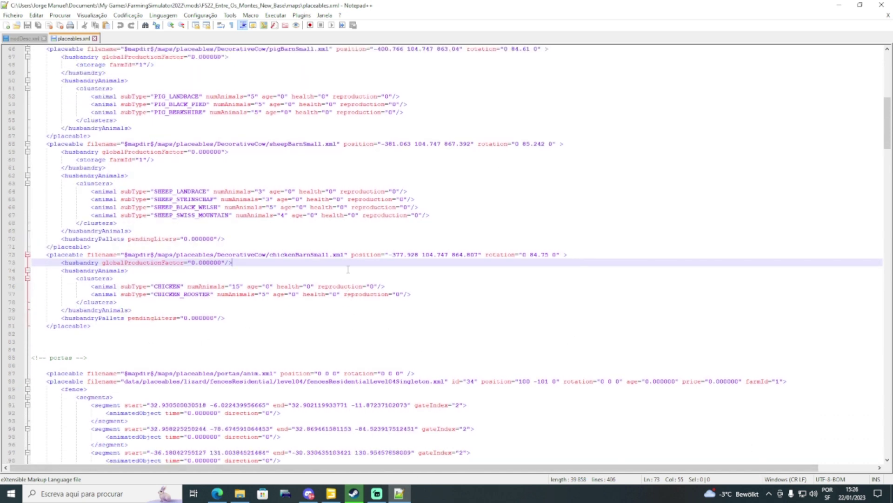
{"action": "left_click", "coordinate": [305, 145]}
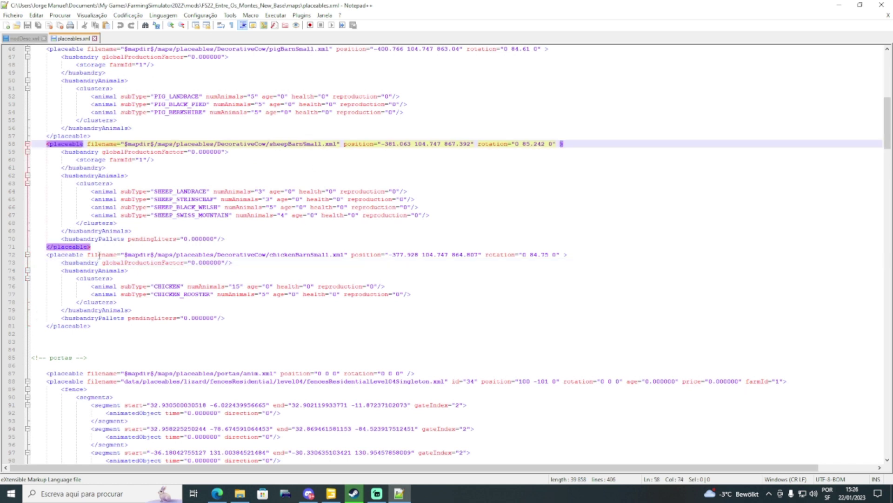
{"action": "left_click_drag", "start_coordinate": [95, 248], "coordinate": [33, 144]}
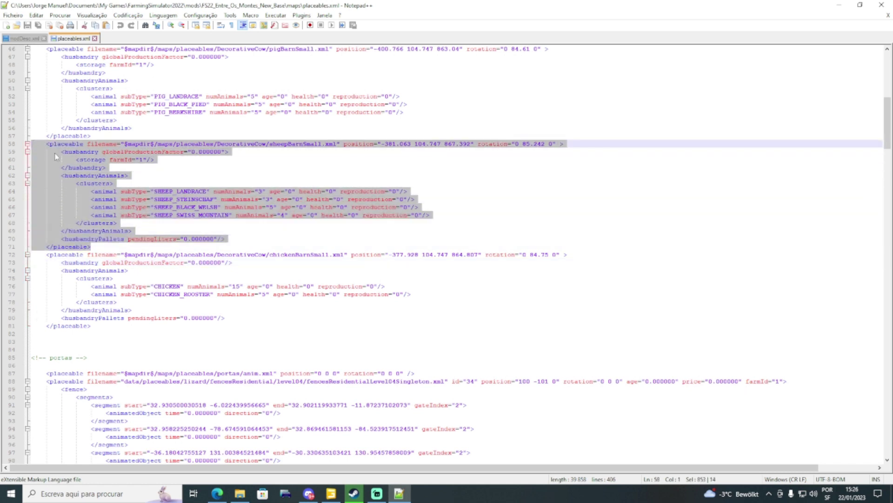
{"action": "right_click", "coordinate": [110, 178]}
{"action": "left_click", "coordinate": [133, 194]}
{"action": "left_click", "coordinate": [96, 328]}
{"action": "key", "text": "Return"}
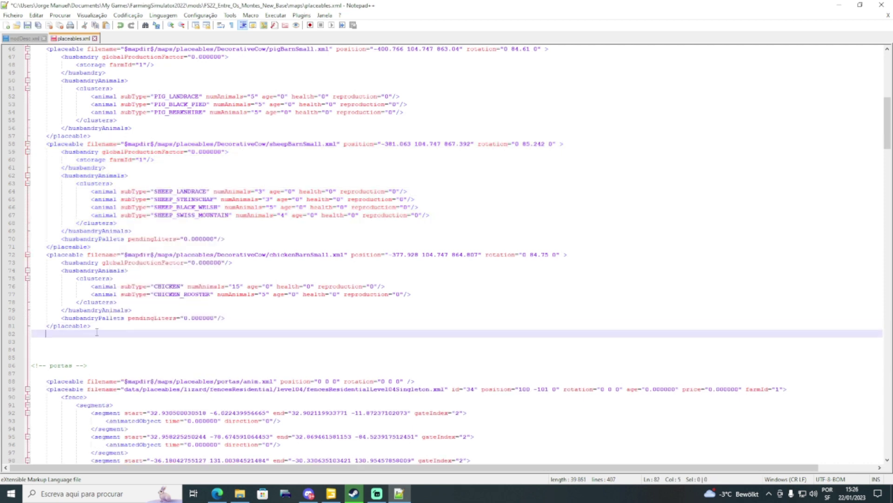
{"action": "key", "text": "ctrl+v"}
{"action": "scroll", "coordinate": [354, 346], "scroll_direction": "down", "scroll_amount": 3}
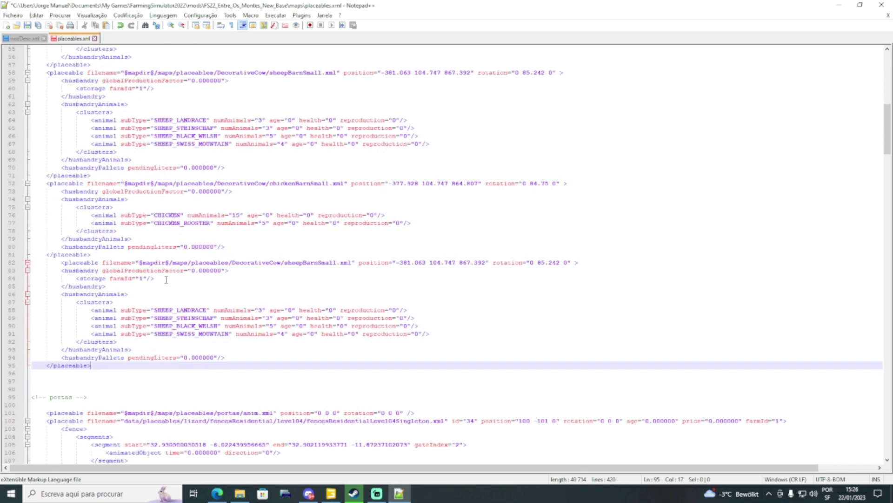
Copy sheepBarnSmall's Translate X of -814.22 from GIANTS Editor into the first position value of the duplicated placeable in Notepad++.
{"action": "left_click", "coordinate": [331, 493]}
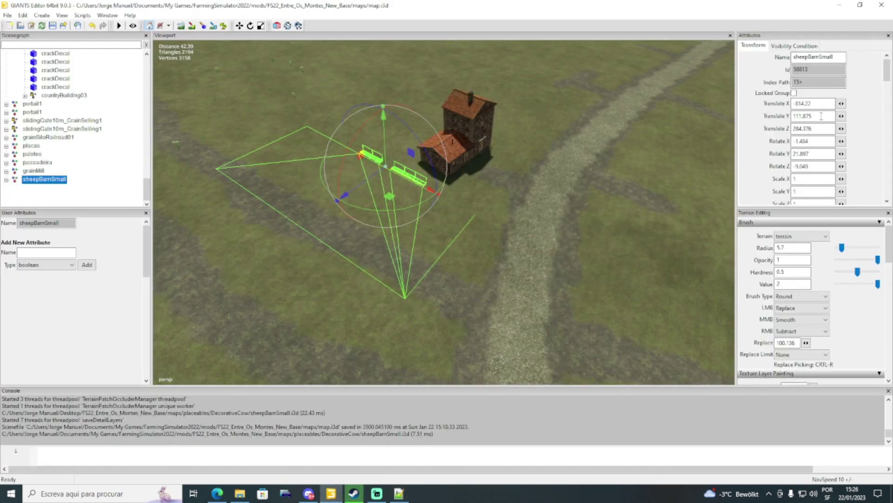
{"action": "left_click_drag", "start_coordinate": [823, 102], "coordinate": [793, 102]}
{"action": "right_click", "coordinate": [793, 103]}
{"action": "left_click", "coordinate": [772, 133]}
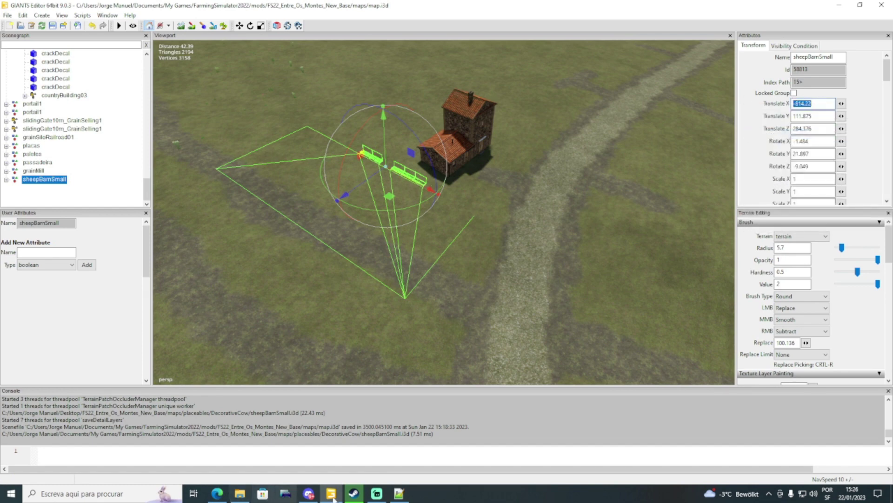
{"action": "left_click", "coordinate": [399, 494]}
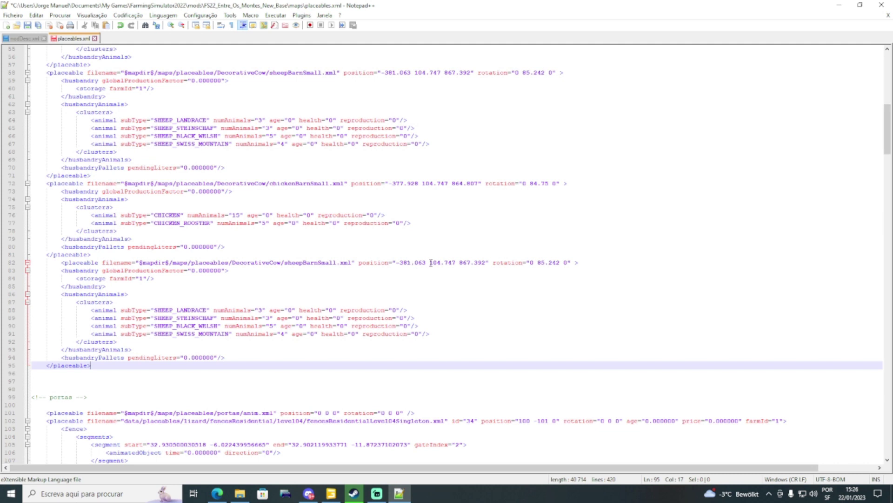
{"action": "left_click_drag", "start_coordinate": [425, 263], "coordinate": [401, 262]}
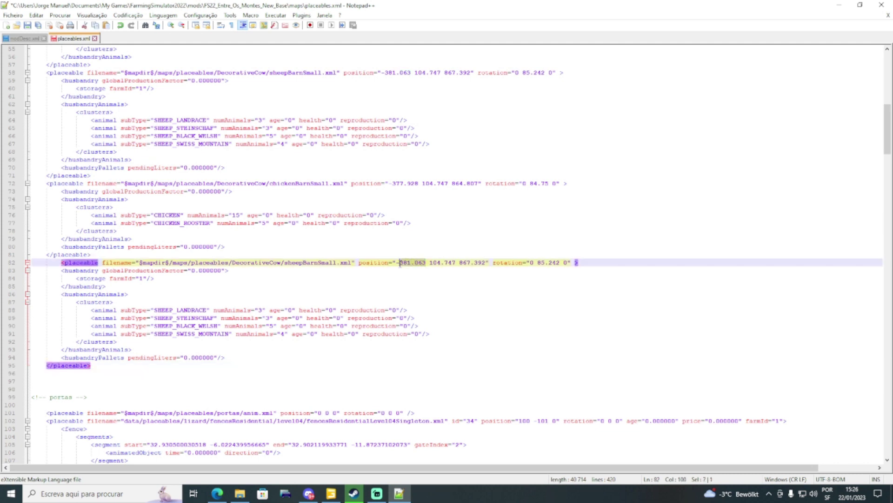
{"action": "left_click", "coordinate": [425, 263]}
{"action": "left_click_drag", "start_coordinate": [426, 263], "coordinate": [398, 263]}
{"action": "right_click", "coordinate": [399, 266]}
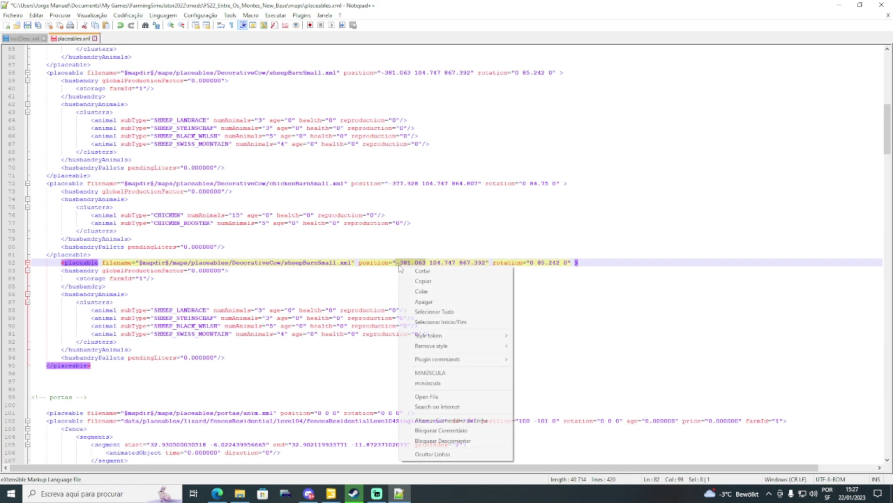
{"action": "left_click", "coordinate": [422, 292]}
Copy sheepBarnSmall's Translate Y of 111.875 from GIANTS Editor into the second position value of the duplicated placeable in Notepad++.
{"action": "left_click", "coordinate": [377, 493]}
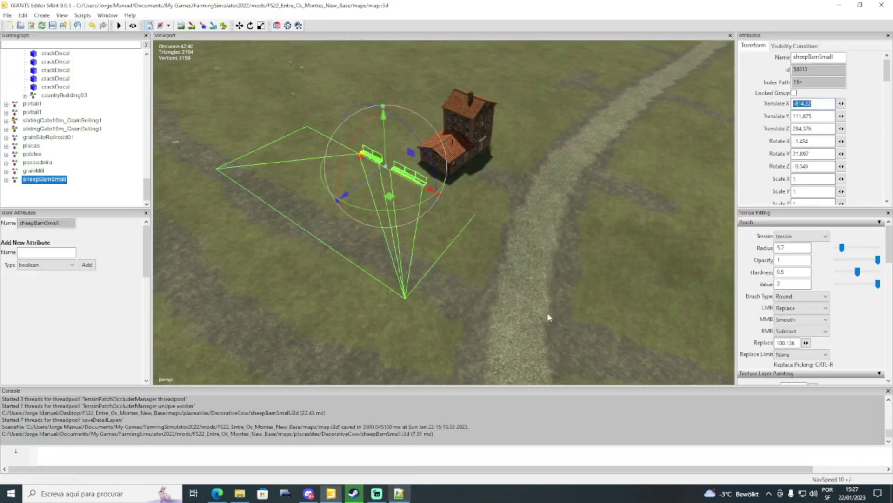
{"action": "key", "text": "Tab"}
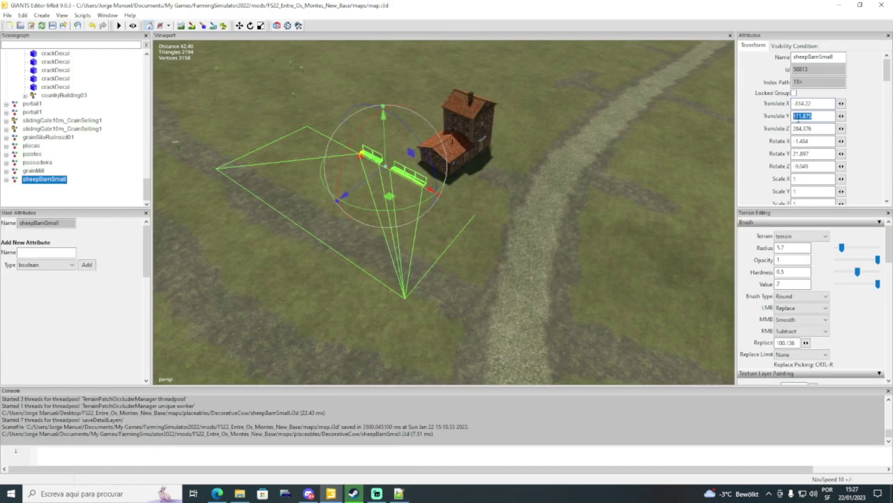
{"action": "left_click", "coordinate": [403, 497]}
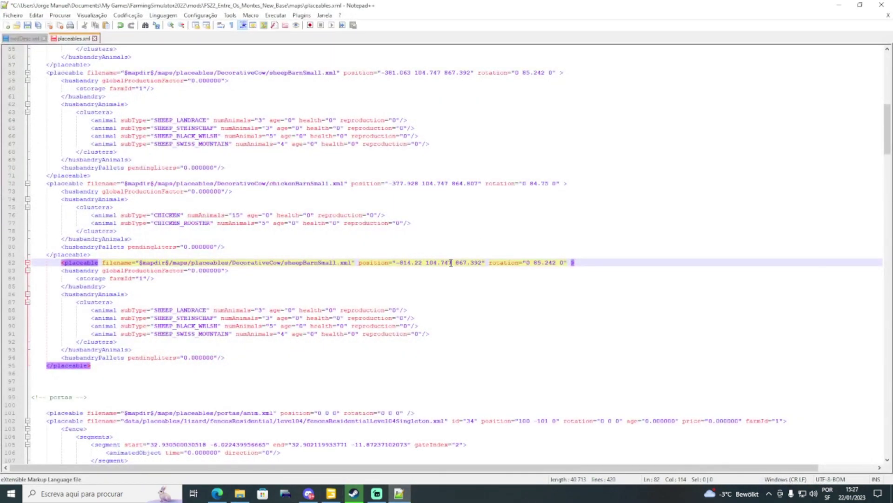
{"action": "left_click_drag", "start_coordinate": [451, 263], "coordinate": [432, 263]}
{"action": "right_click", "coordinate": [432, 265]}
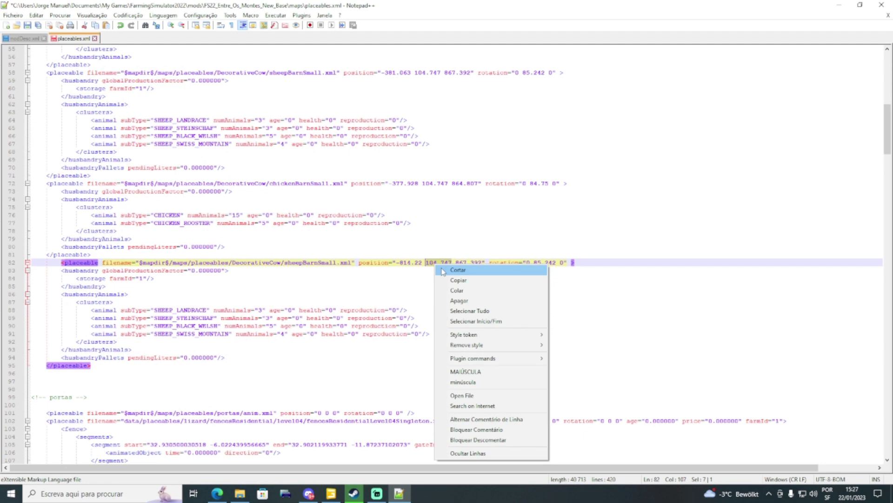
{"action": "left_click", "coordinate": [462, 290]}
{"action": "key", "text": "ctrl+s"}
Copy sheepBarnSmall's Translate Z of 284.376 from GIANTS Editor into the third position value of the duplicated placeable in Notepad++.
{"action": "left_click", "coordinate": [398, 493]}
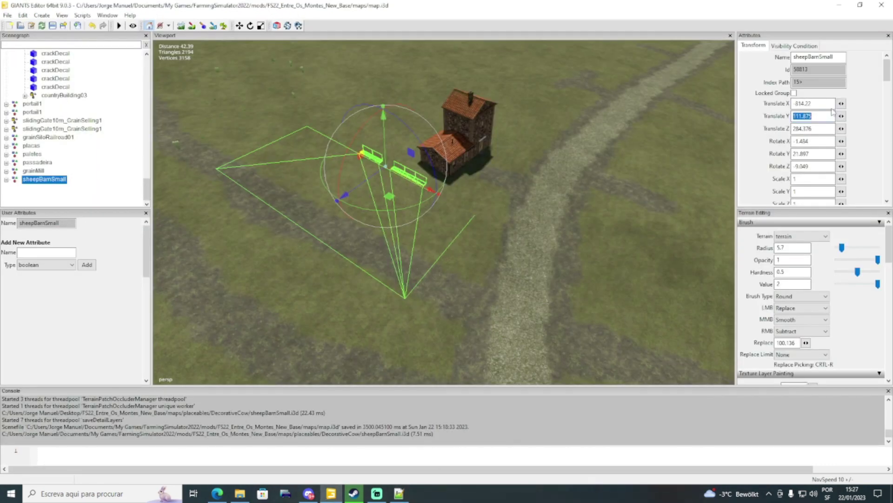
{"action": "double_click", "coordinate": [809, 128]}
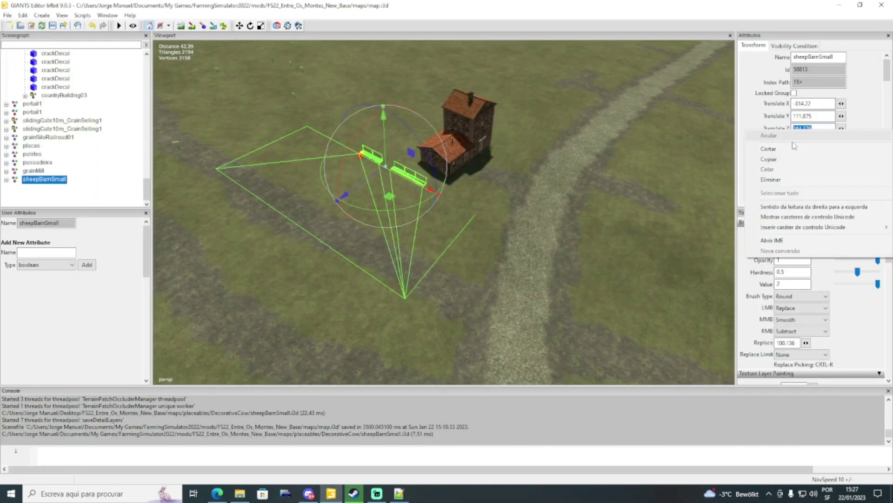
{"action": "right_click", "coordinate": [814, 129]}
{"action": "left_click", "coordinate": [768, 159]}
{"action": "left_click", "coordinate": [399, 493]}
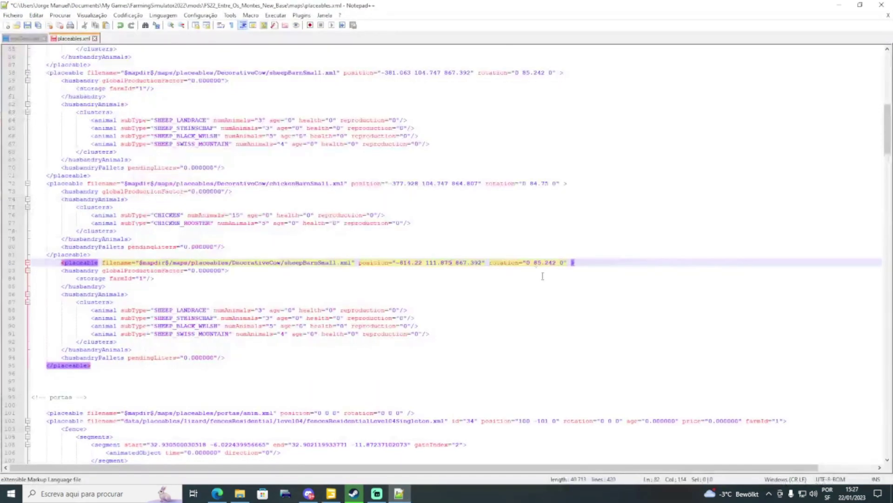
{"action": "left_click_drag", "start_coordinate": [483, 263], "coordinate": [456, 263]}
{"action": "right_click", "coordinate": [464, 264]}
{"action": "left_click", "coordinate": [486, 290]}
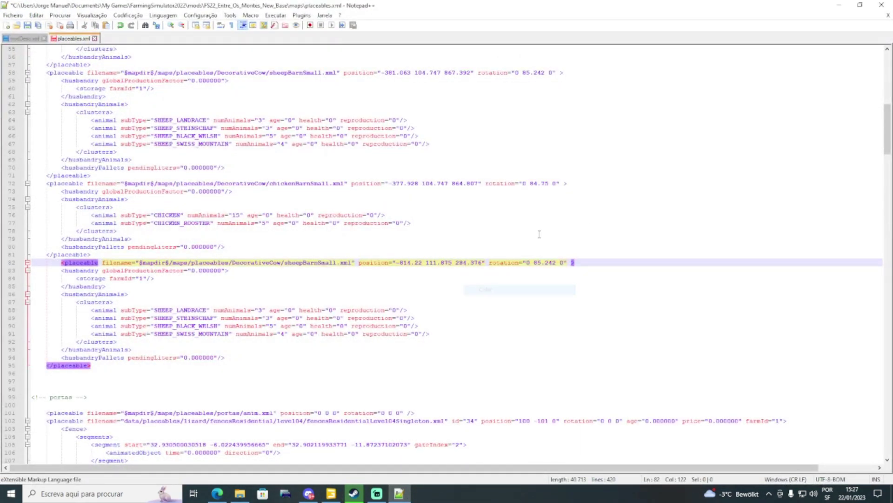
Copy sheepBarnSmall's Rotate X of -1.484 from GIANTS Editor into the first rotation value of the duplicated placeable in Notepad++.
{"action": "key", "text": "alt+Tab"}
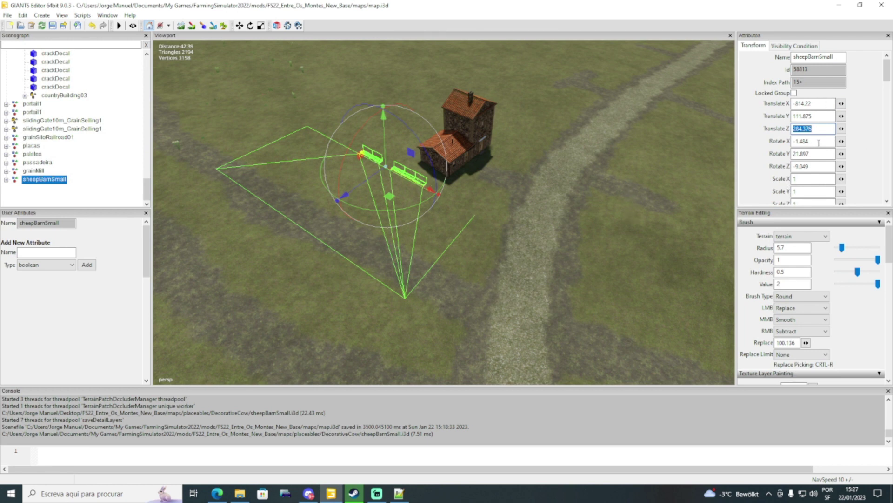
{"action": "left_click_drag", "start_coordinate": [819, 142], "coordinate": [798, 142]}
{"action": "right_click", "coordinate": [804, 143]}
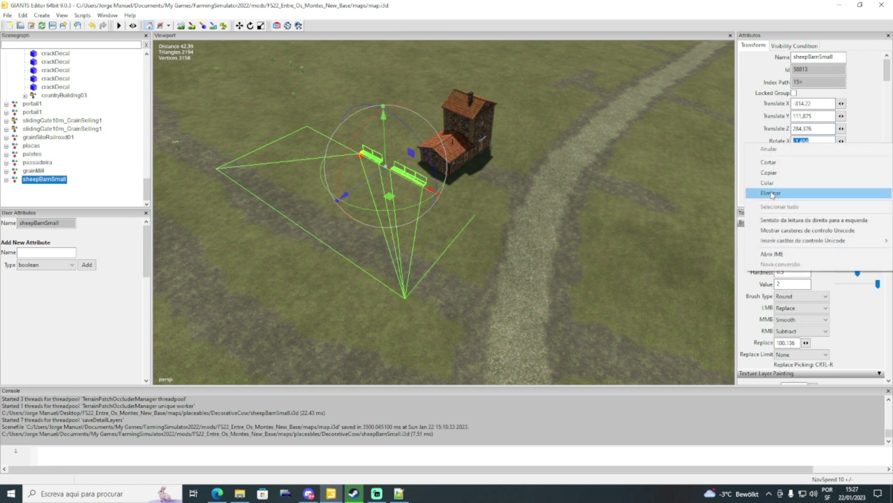
{"action": "left_click", "coordinate": [791, 174]}
{"action": "left_click", "coordinate": [399, 493]}
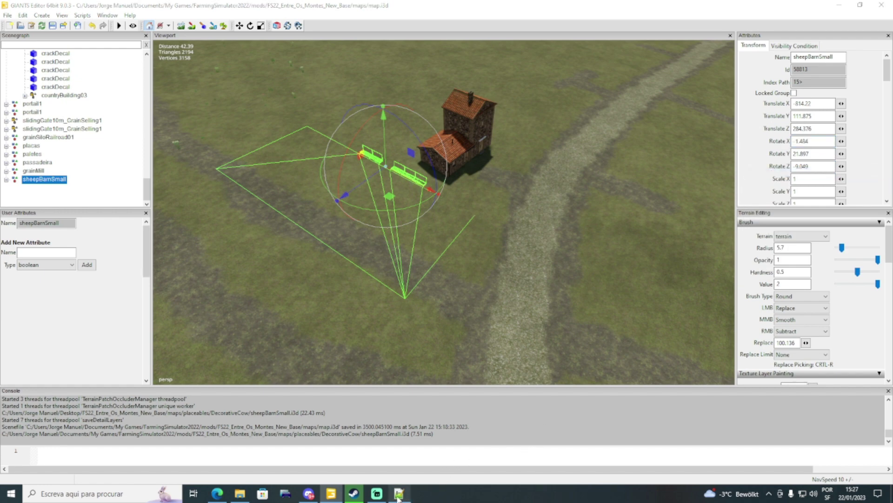
{"action": "key", "text": "shift+Left"}
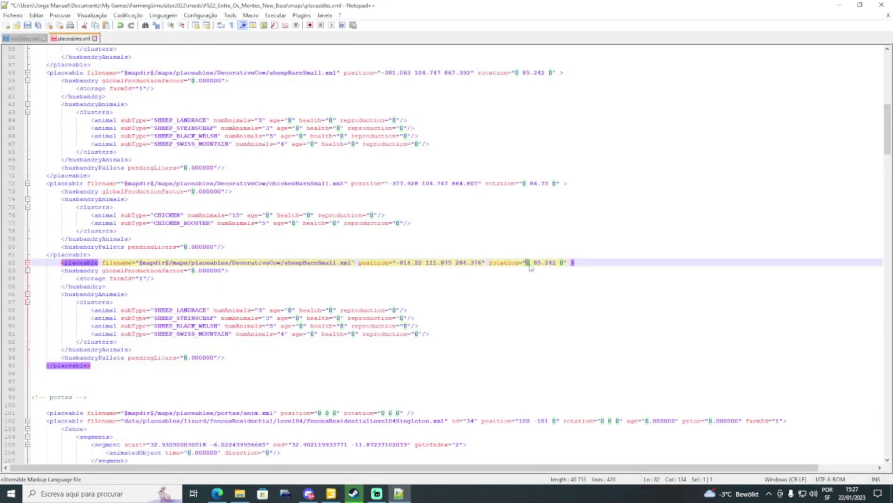
{"action": "right_click", "coordinate": [529, 263]}
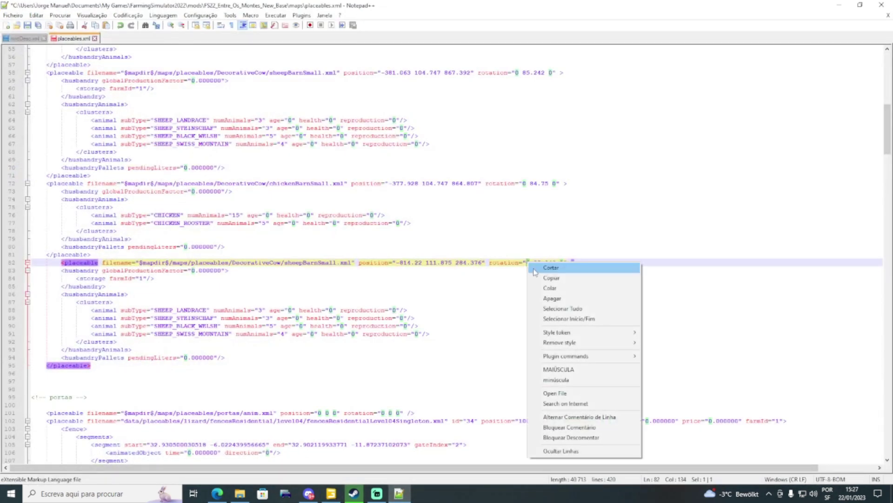
{"action": "left_click", "coordinate": [549, 289]}
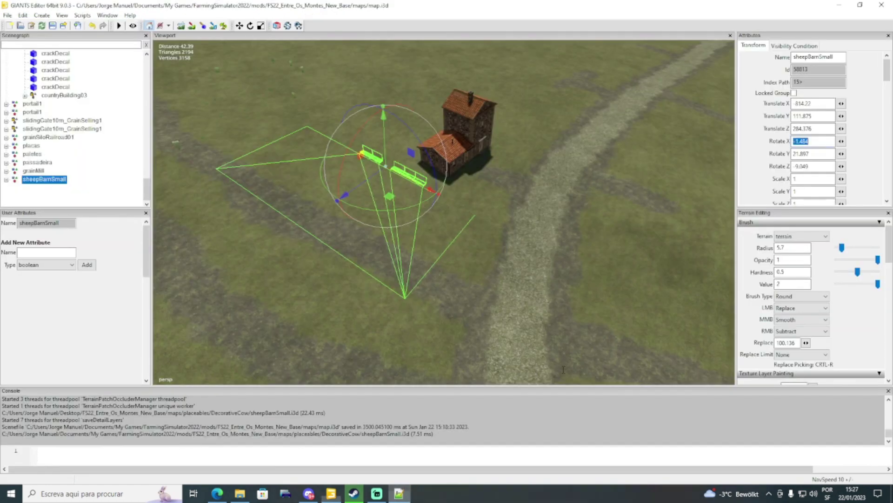
Copy sheepBarnSmall's Rotate Y of 21.897 from GIANTS Editor into the second rotation value of the duplicated placeable in Notepad++.
{"action": "left_click", "coordinate": [377, 493]}
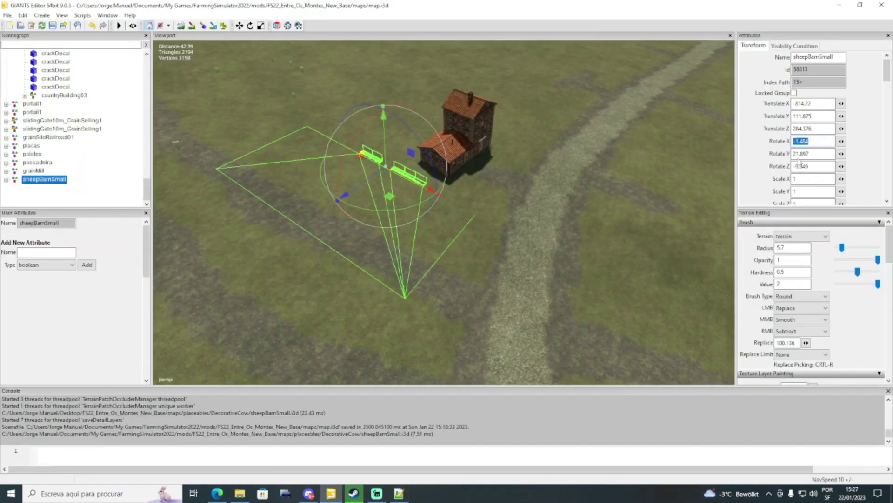
{"action": "left_click_drag", "start_coordinate": [817, 153], "coordinate": [796, 154]}
{"action": "right_click", "coordinate": [797, 156]}
{"action": "left_click", "coordinate": [778, 188]}
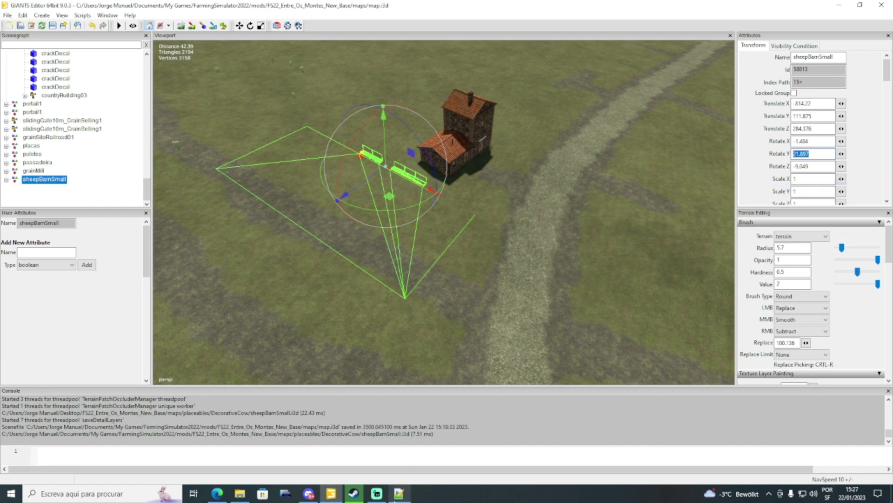
{"action": "left_click", "coordinate": [399, 493]}
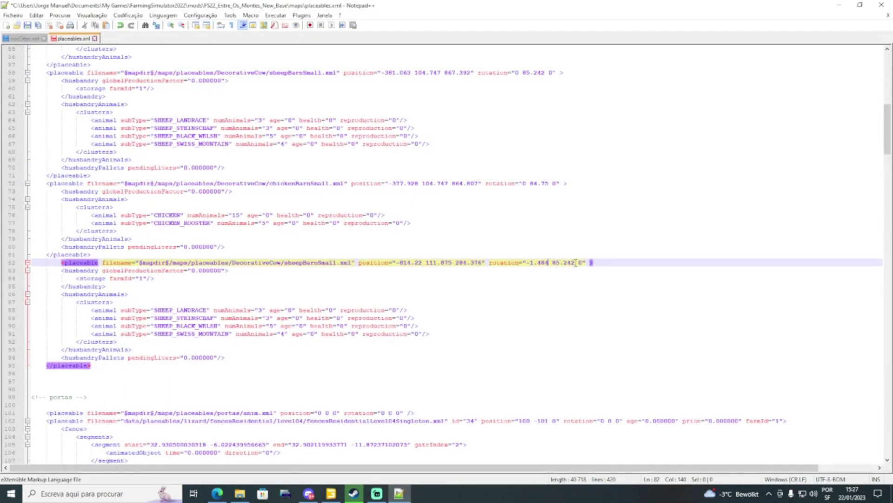
{"action": "left_click_drag", "start_coordinate": [576, 262], "coordinate": [558, 263]}
{"action": "right_click", "coordinate": [554, 263]}
{"action": "left_click", "coordinate": [583, 289]}
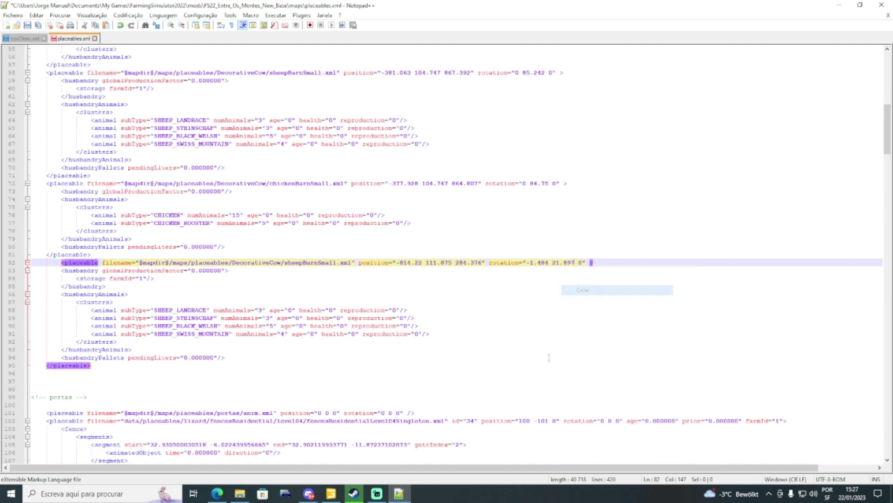
Copy sheepBarnSmall's Rotate Z of -9.049 from GIANTS Editor into the third rotation value of the duplicated placeable in Notepad++.
{"action": "key", "text": "alt+Tab"}
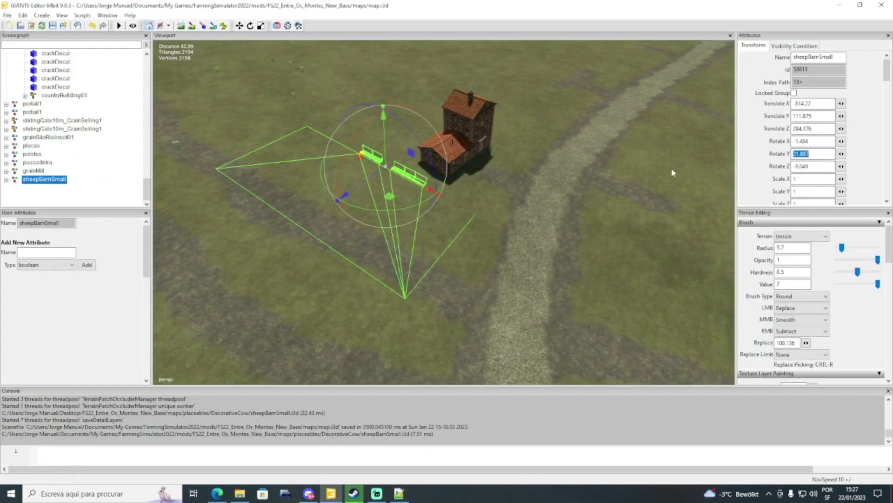
{"action": "double_click", "coordinate": [824, 167]}
{"action": "right_click", "coordinate": [823, 166]}
{"action": "left_click", "coordinate": [770, 196]}
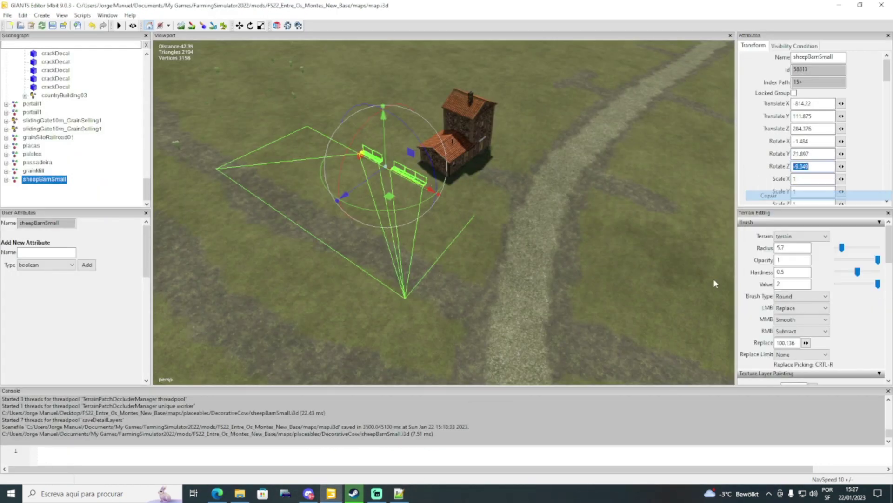
{"action": "key", "text": "alt+Tab"}
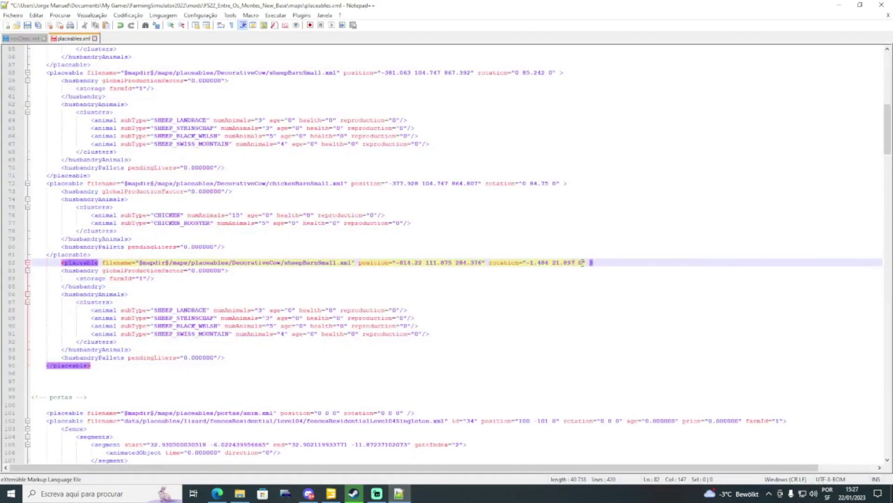
{"action": "double_click", "coordinate": [581, 263]}
{"action": "right_click", "coordinate": [582, 265]}
{"action": "left_click", "coordinate": [605, 290]}
{"action": "scroll", "coordinate": [281, 309], "scroll_direction": "up", "scroll_amount": 12}
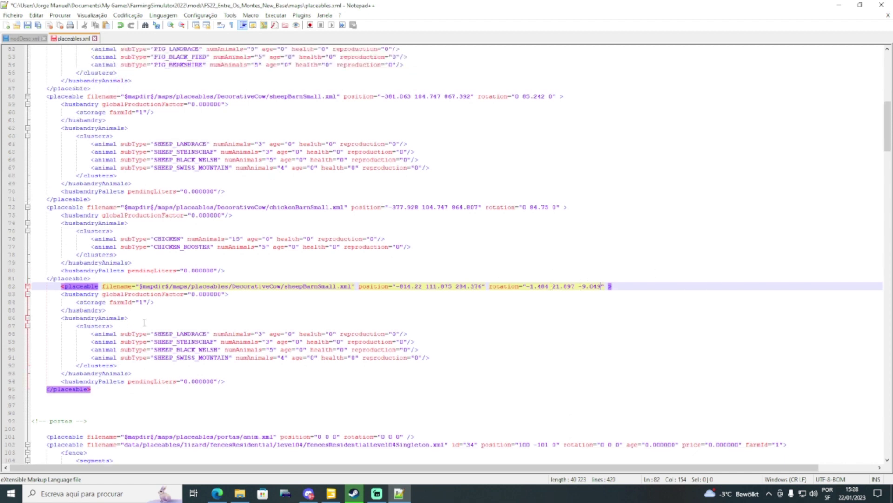
Compare the new sheepBarnSmall placeable in placeables.xml with the DecorativeCow store item entries in modDesc.xml.
{"action": "scroll", "coordinate": [145, 321], "scroll_direction": "up", "scroll_amount": 2}
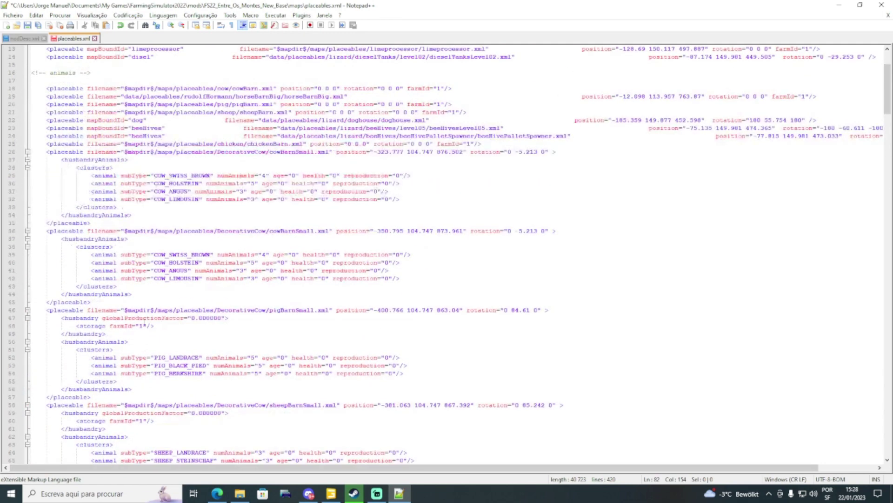
{"action": "scroll", "coordinate": [74, 254], "scroll_direction": "down", "scroll_amount": 12}
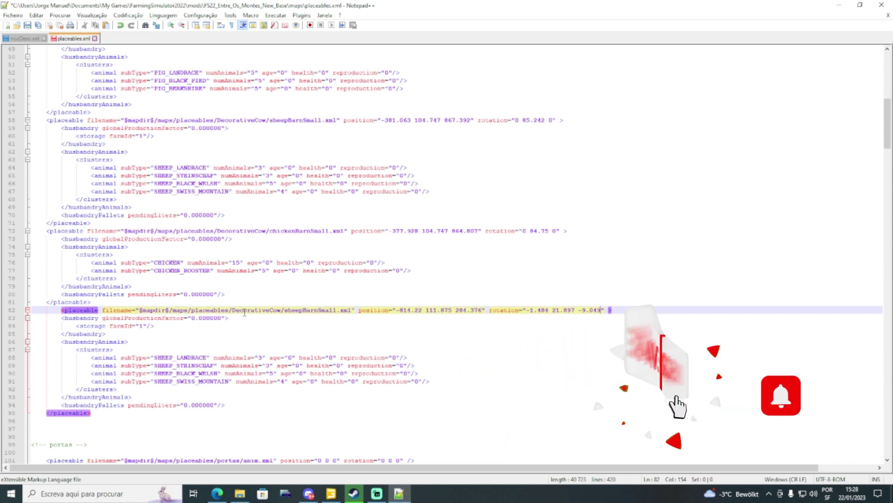
{"action": "left_click", "coordinate": [179, 309]}
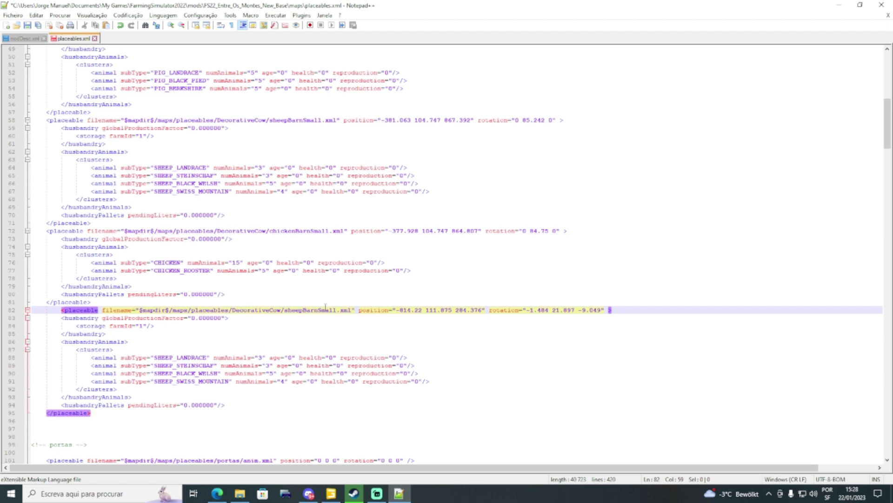
{"action": "left_click", "coordinate": [22, 38]}
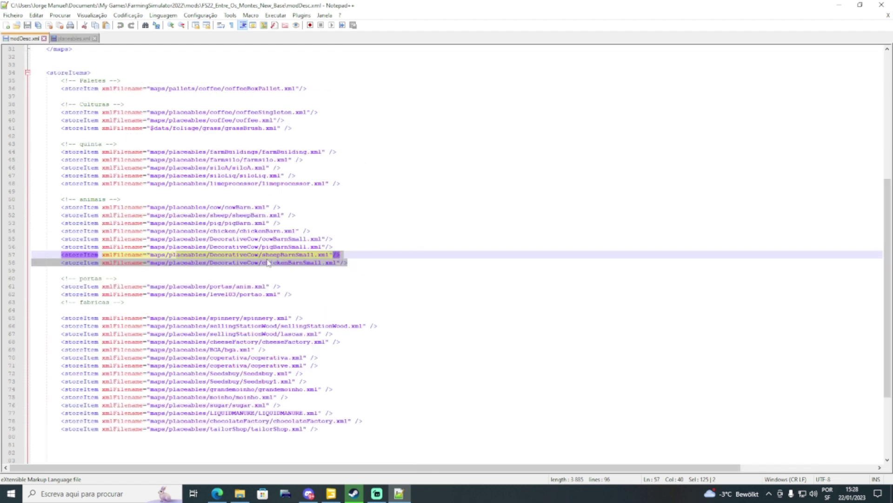
{"action": "left_click", "coordinate": [162, 263]}
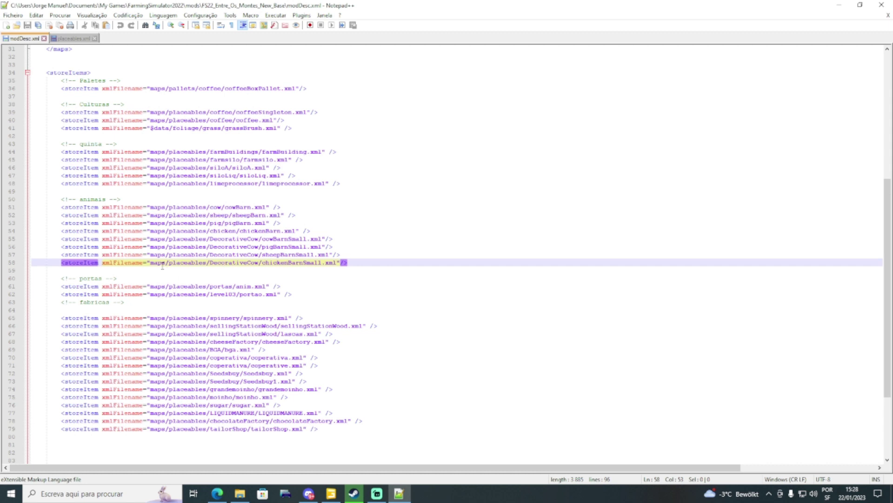
{"action": "left_click_drag", "start_coordinate": [158, 262], "coordinate": [192, 263]}
Return to placeables.xml and save it with the added sheepBarnSmall placeable.
{"action": "left_click", "coordinate": [77, 38]}
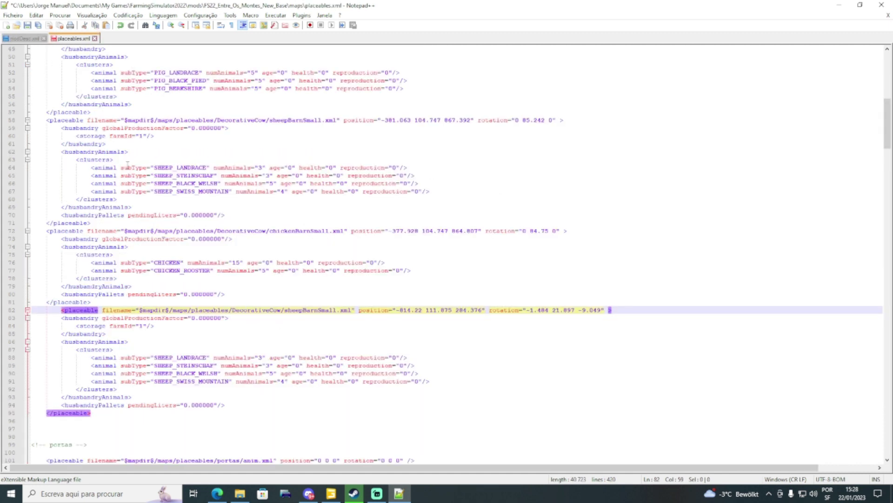
{"action": "left_click", "coordinate": [27, 25]}
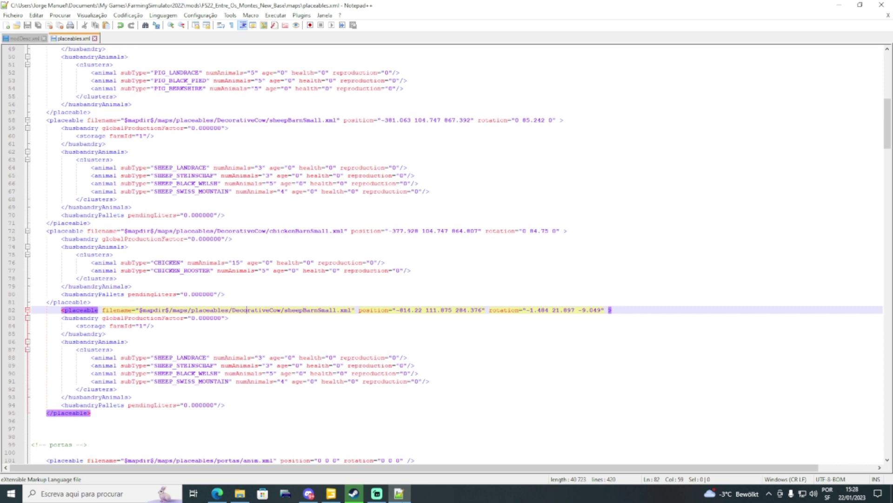
Switch to GIANTS Editor and set sheepBarnSmall's Rotate Z, Rotate Y and Rotate X to 0.
{"action": "left_click", "coordinate": [331, 493]}
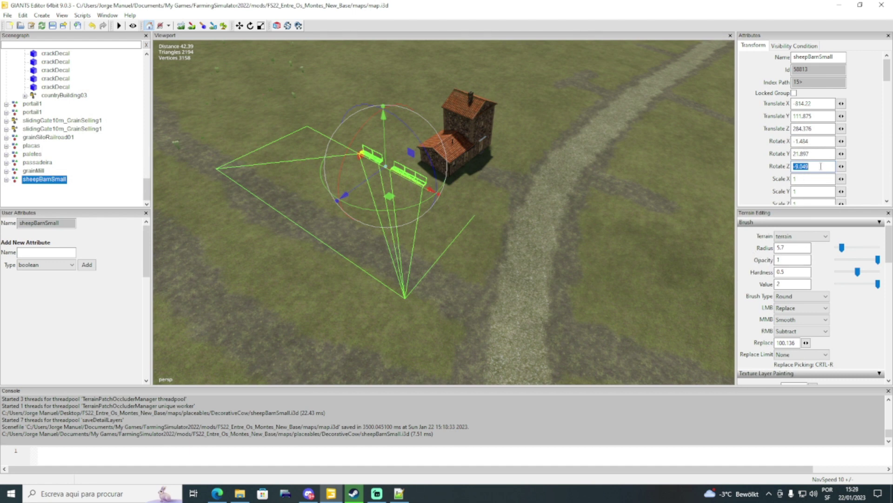
{"action": "type", "text": "0"}
{"action": "key", "text": "Return"}
{"action": "key", "text": "shift+Tab"}
{"action": "type", "text": "0"}
{"action": "key", "text": "Return"}
{"action": "key", "text": "shift+Tab"}
{"action": "type", "text": "0"}
{"action": "key", "text": "Return"}
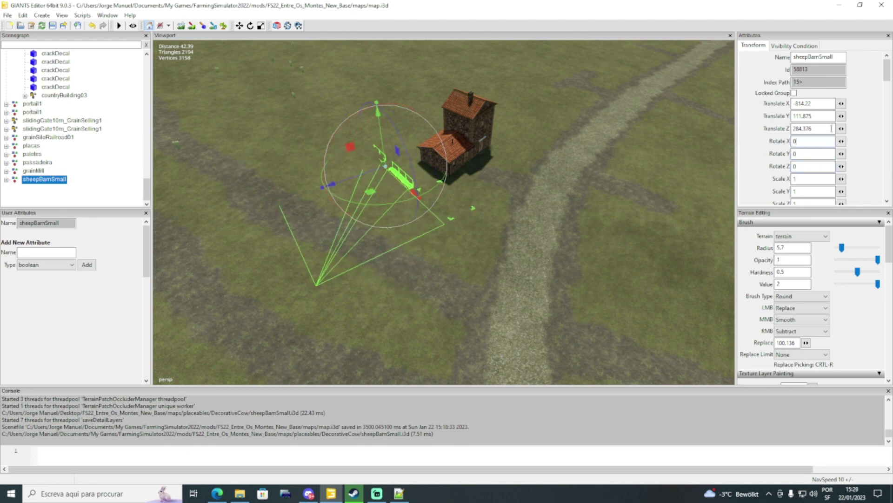
Set sheepBarnSmall's Translate Z, Translate Y and Translate X to 0.
{"action": "key", "text": "shift+Tab"}
{"action": "type", "text": "0"}
{"action": "key", "text": "Return"}
{"action": "key", "text": "shift+Tab"}
{"action": "type", "text": "0"}
{"action": "key", "text": "Return"}
{"action": "key", "text": "shift+Tab"}
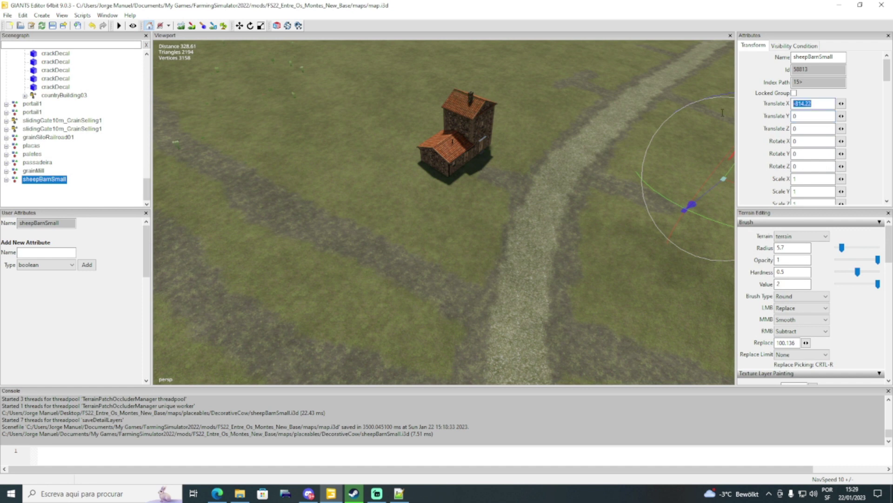
{"action": "type", "text": "0"}
{"action": "key", "text": "Return"}
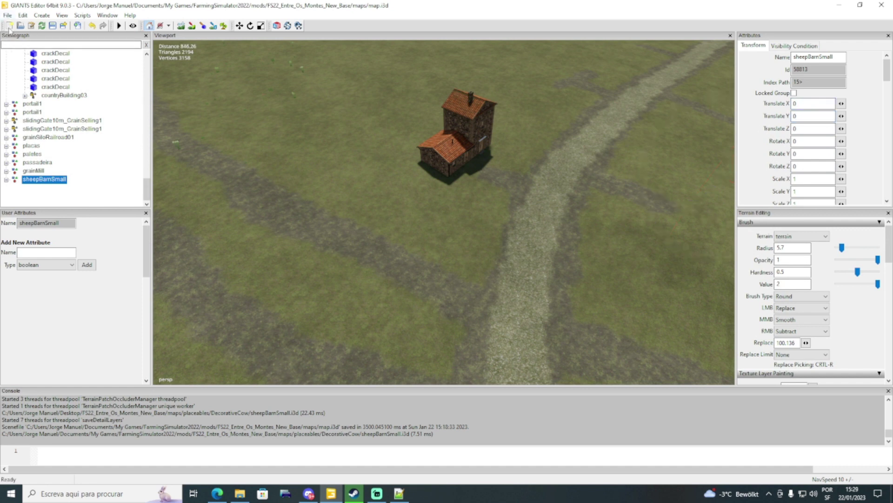
Start exporting the selected sheepBarnSmall object and browse up to the My Games folder.
{"action": "left_click", "coordinate": [8, 15]}
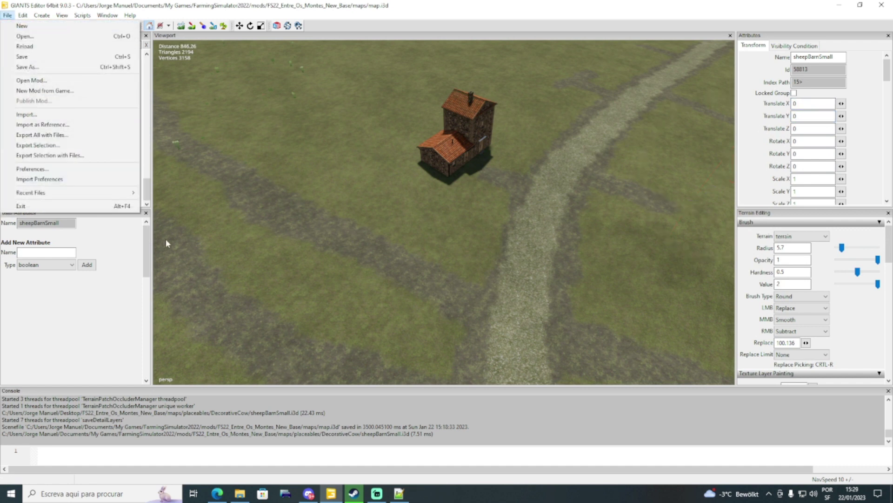
{"action": "left_click", "coordinate": [38, 145]}
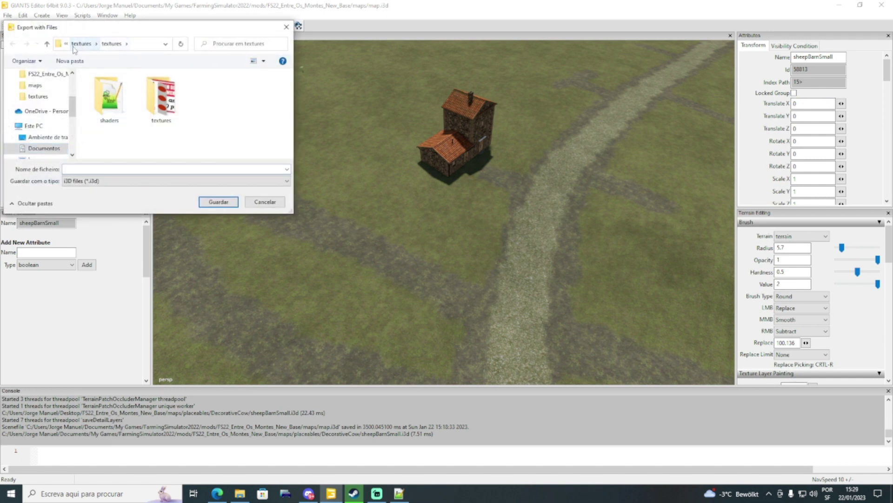
{"action": "left_click", "coordinate": [78, 45]}
{"action": "left_click", "coordinate": [79, 45]}
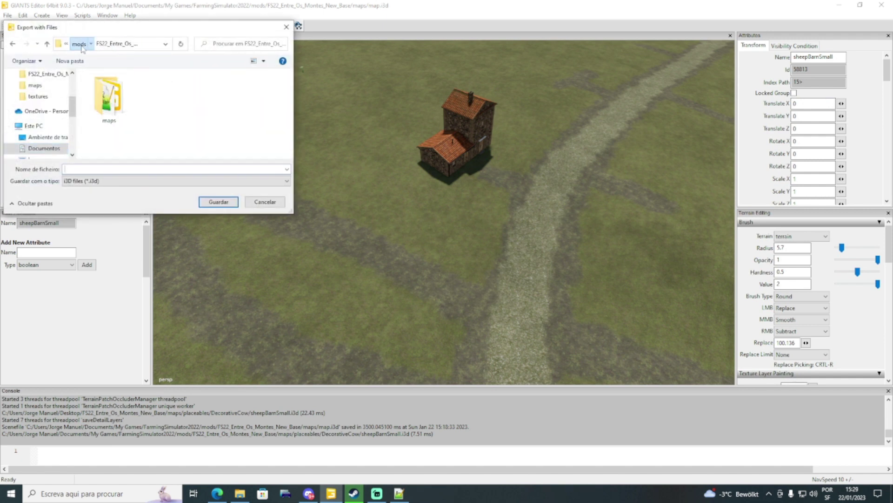
{"action": "left_click", "coordinate": [81, 46]}
{"action": "left_click", "coordinate": [81, 46]}
{"action": "left_click", "coordinate": [80, 45]}
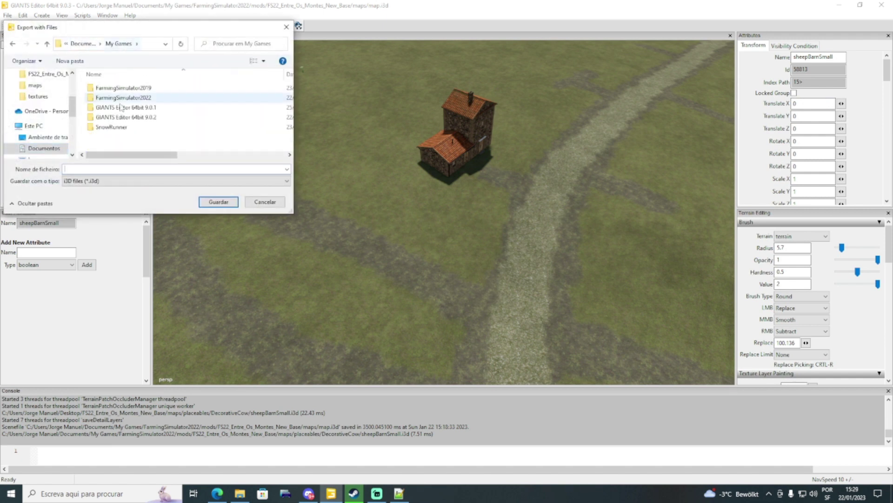
Browse to FarmingSimulator2022/mods/FS22_Entre_Os_Montes_New_Base/maps/placeables/DecorativeCow as the export folder.
{"action": "double_click", "coordinate": [156, 97]}
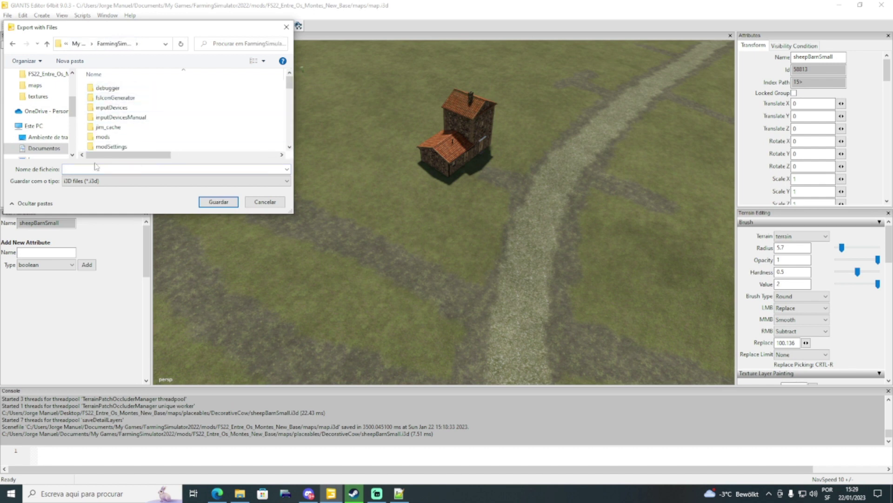
{"action": "left_click", "coordinate": [102, 138]}
{"action": "double_click", "coordinate": [102, 137]}
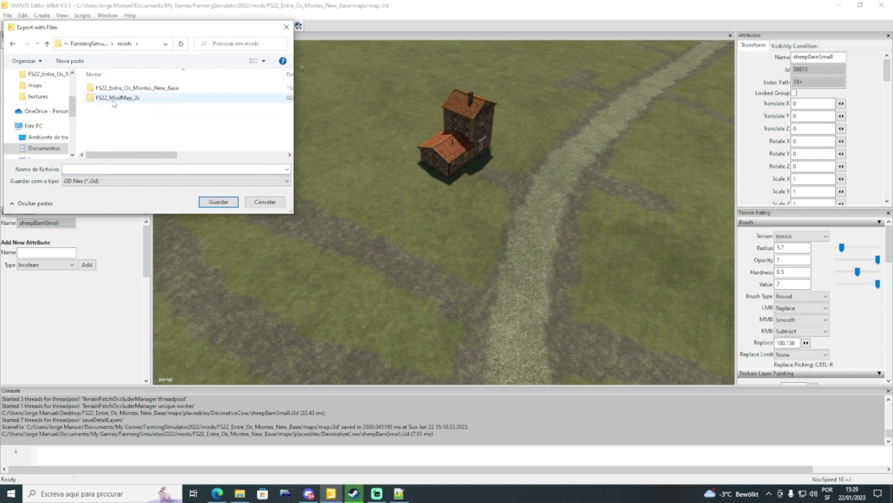
{"action": "left_click", "coordinate": [143, 89]}
{"action": "double_click", "coordinate": [142, 90]}
{"action": "double_click", "coordinate": [112, 107]}
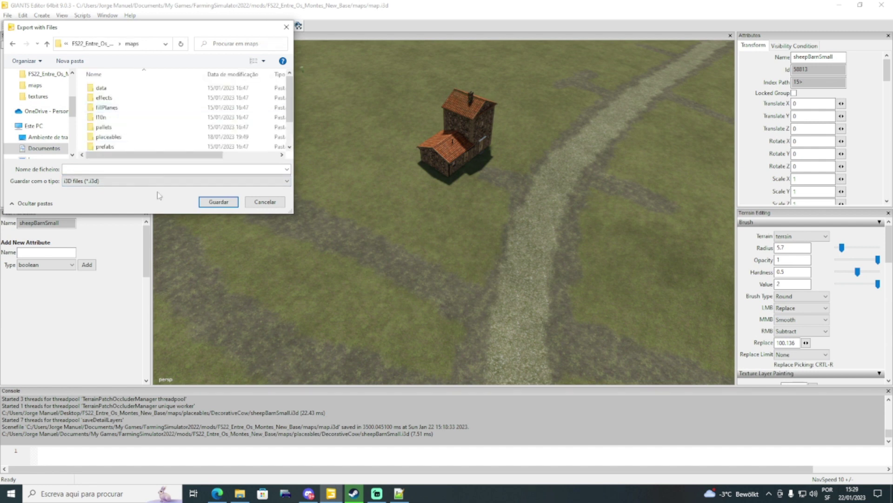
{"action": "double_click", "coordinate": [107, 137]}
{"action": "scroll", "coordinate": [126, 140], "scroll_direction": "down", "scroll_amount": 2}
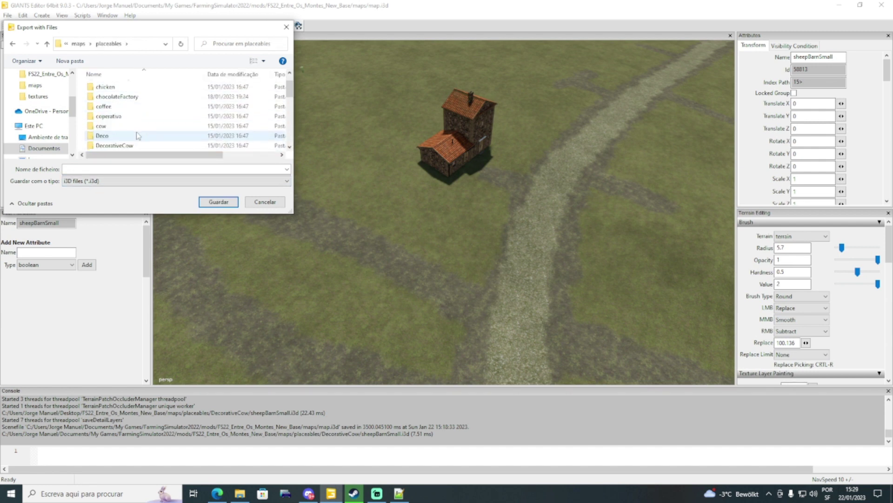
{"action": "left_click", "coordinate": [126, 145]}
{"action": "double_click", "coordinate": [127, 146]}
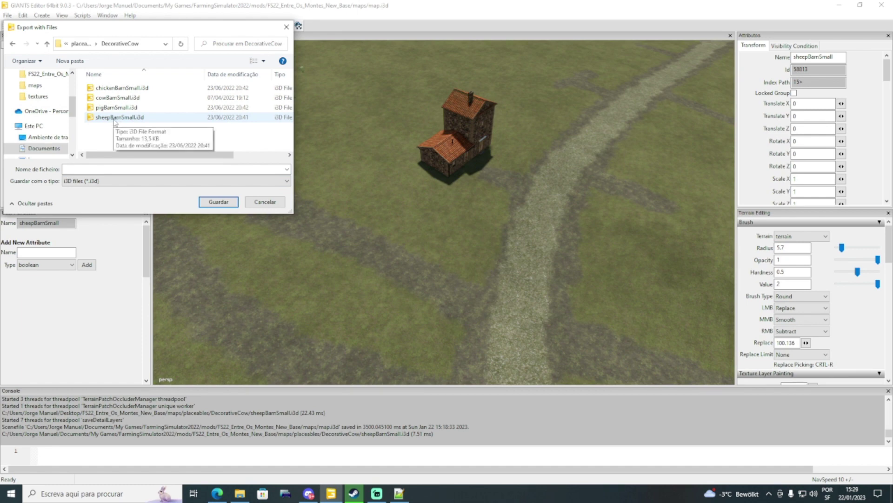
Export the object as sheepBarnSmall.i3d, replacing the existing file in the DecorativeCow folder.
{"action": "left_click", "coordinate": [114, 117]}
{"action": "left_click", "coordinate": [218, 201]}
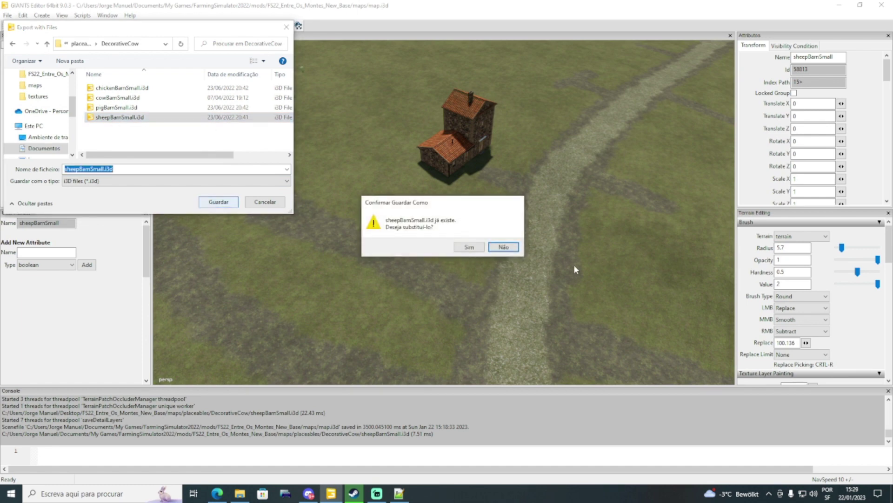
{"action": "left_click", "coordinate": [469, 247]}
Delete sheepBarnSmall from the map scene and save map.i3d.
{"action": "key", "text": "Delete"}
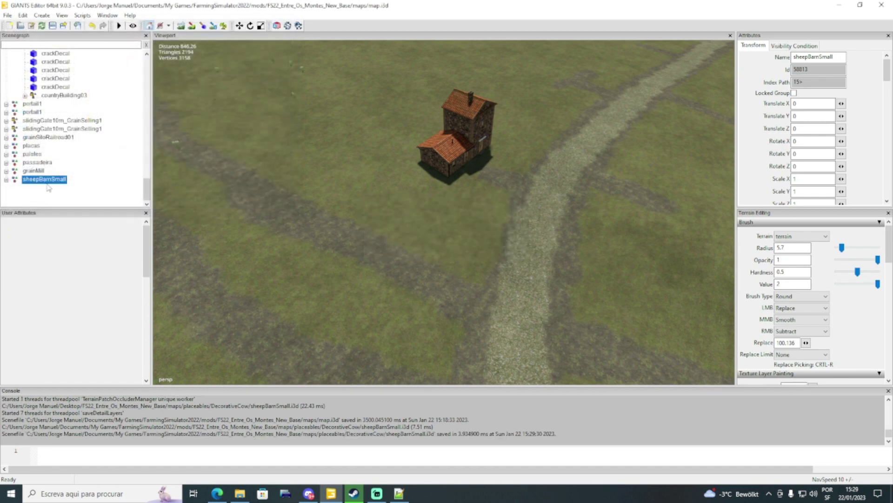
{"action": "left_click", "coordinate": [54, 27]}
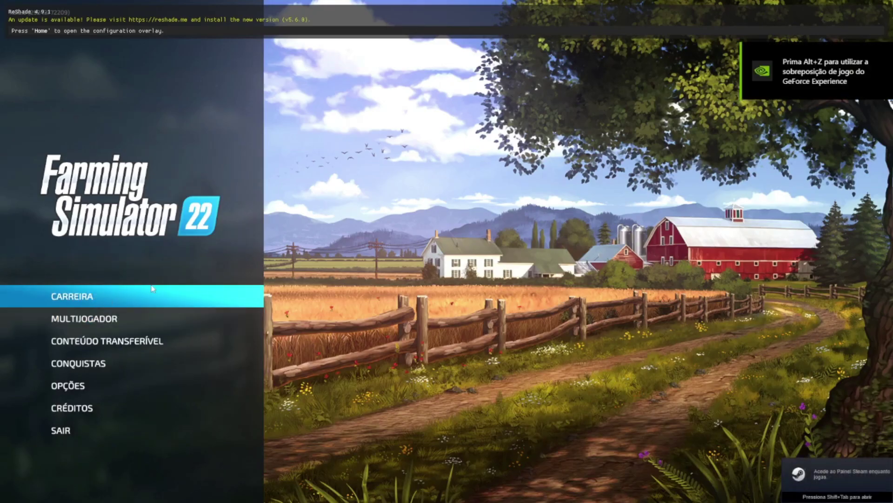
In Farming Simulator 22, start a new career in an empty save slot with the Novo agricultor mode.
{"action": "left_click", "coordinate": [116, 295]}
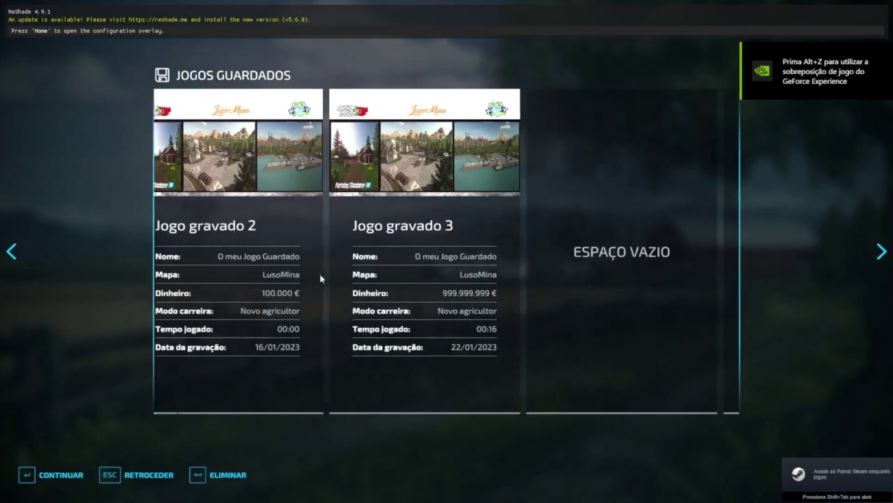
{"action": "scroll", "coordinate": [236, 280], "scroll_direction": "down", "scroll_amount": 3}
{"action": "left_click", "coordinate": [253, 275]}
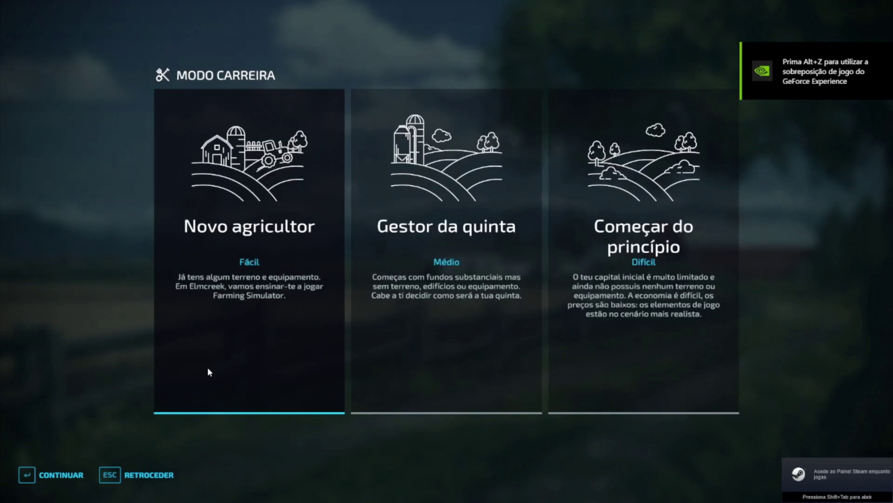
{"action": "left_click", "coordinate": [45, 478]}
Choose Entre Os Montes Mapa Mod as the career map and load the game.
{"action": "key", "text": "Right"}
{"action": "key", "text": "Right"}
{"action": "key", "text": "Right"}
{"action": "key", "text": "Right"}
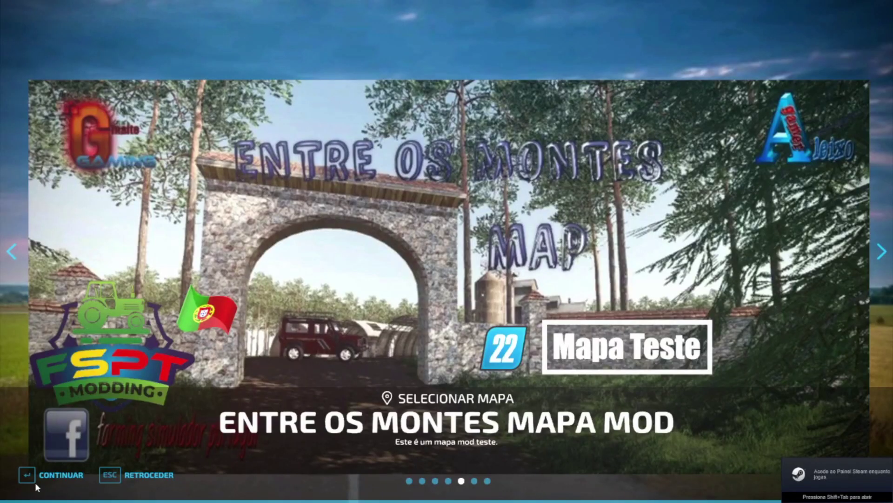
{"action": "left_click", "coordinate": [41, 477]}
{"action": "left_click", "coordinate": [44, 478]}
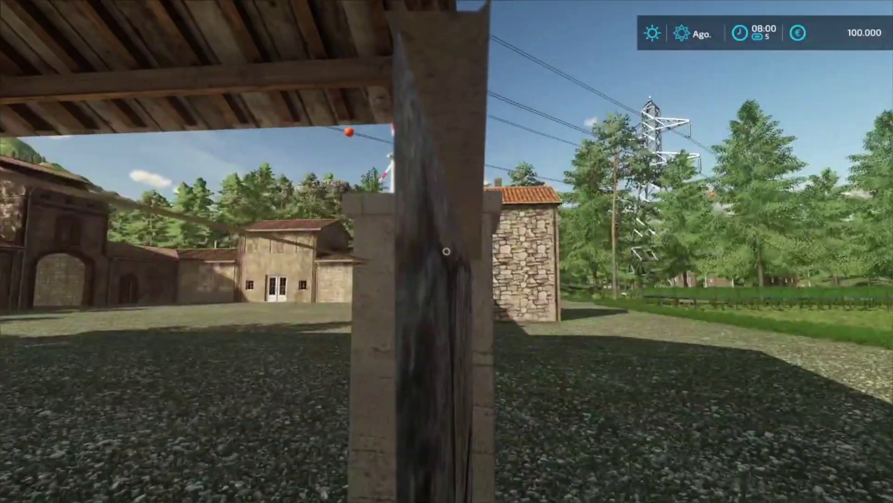
Open the in-game map and inspect the Comerciante de animais and Sementes Fertilizante Cal Silo markers.
{"action": "key", "text": "Escape"}
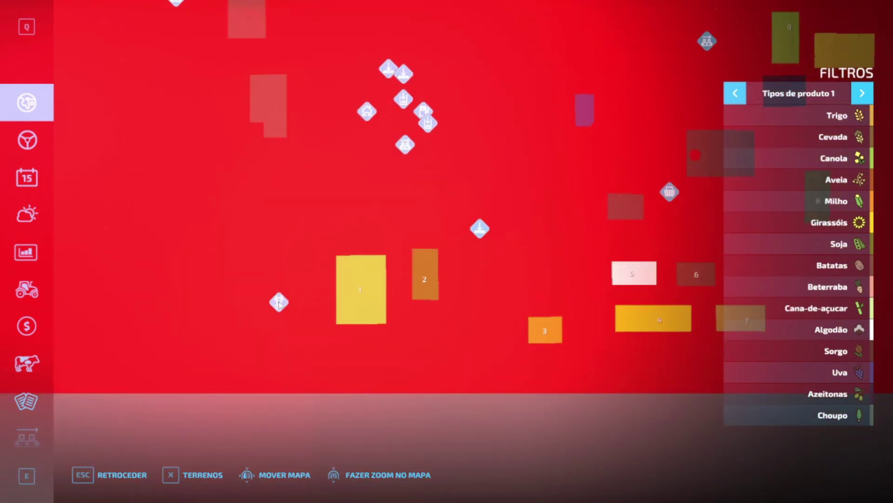
{"action": "left_click", "coordinate": [279, 303]}
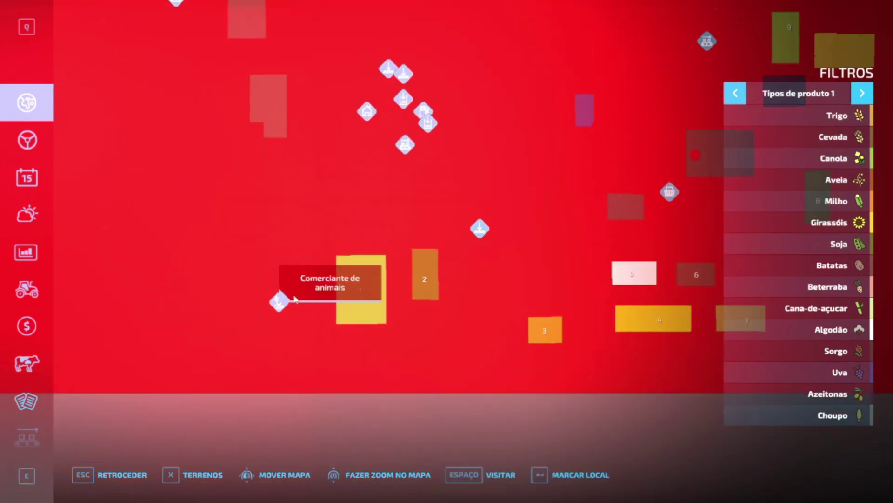
{"action": "left_click", "coordinate": [480, 231]}
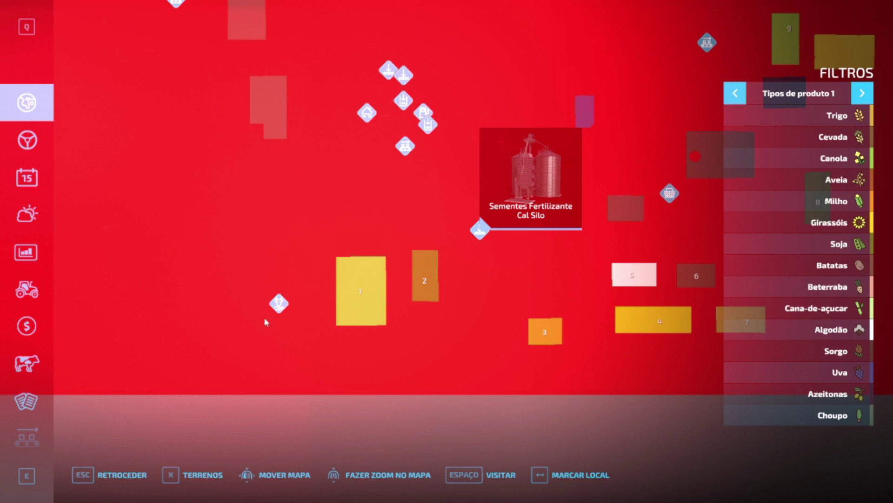
{"action": "left_click", "coordinate": [285, 303]}
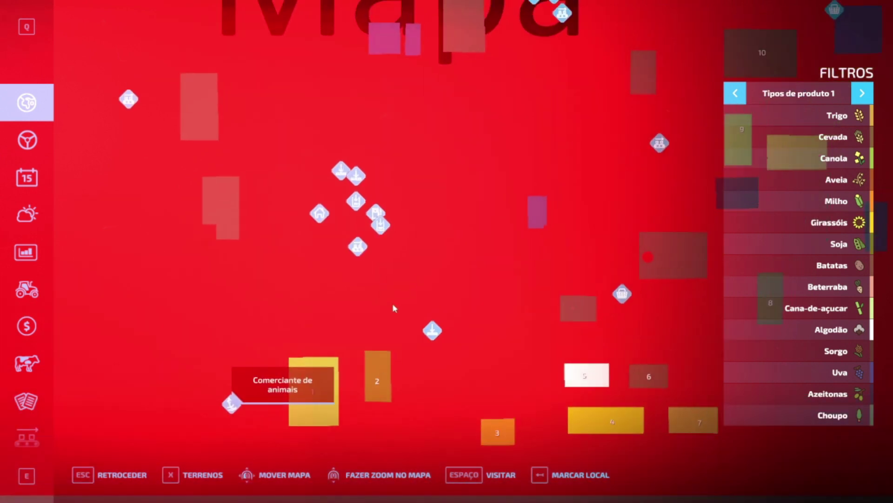